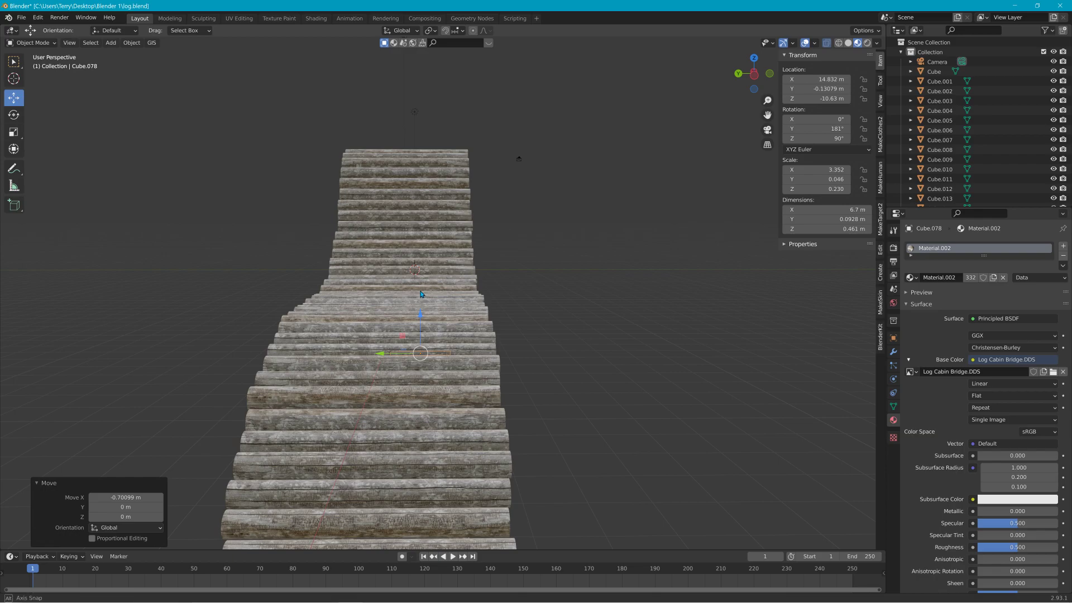
Step: Examine the log bridge's deck along its length, from its end and from the side
{"action": "scroll", "coordinate": [446, 290], "scroll_direction": "down", "scroll_amount": 3}
{"action": "scroll", "coordinate": [444, 286], "scroll_direction": "up", "scroll_amount": 10}
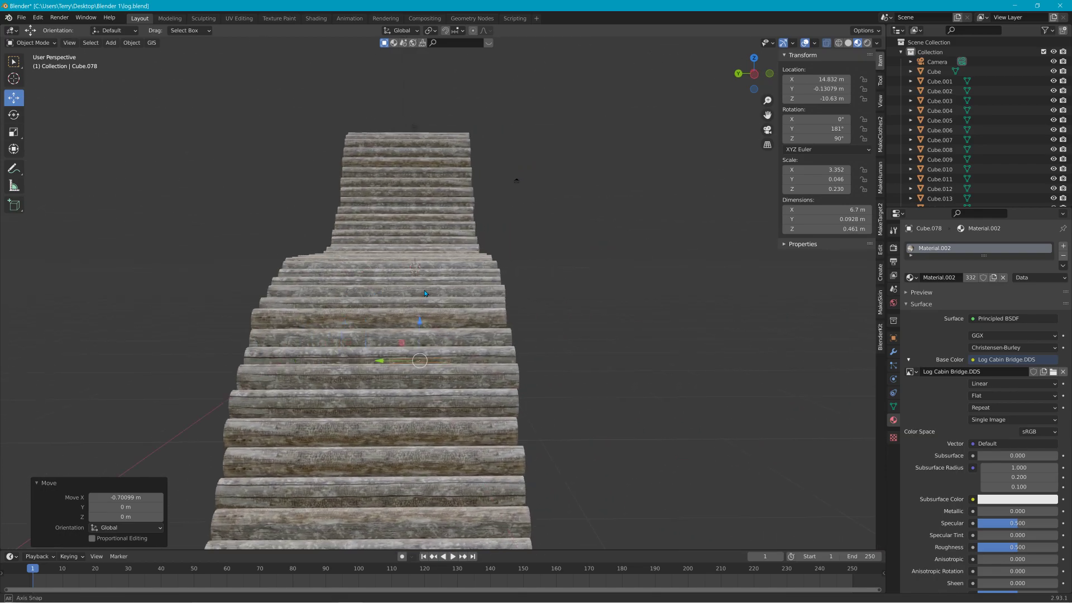
{"action": "middle_click_drag", "start_coordinate": [427, 293], "coordinate": [397, 291]}
{"action": "middle_click_drag", "start_coordinate": [642, 238], "coordinate": [416, 262], "text": "shift"}
{"action": "middle_click_drag", "start_coordinate": [671, 376], "coordinate": [580, 406]}
{"action": "scroll", "coordinate": [583, 405], "scroll_direction": "up", "scroll_amount": 6}
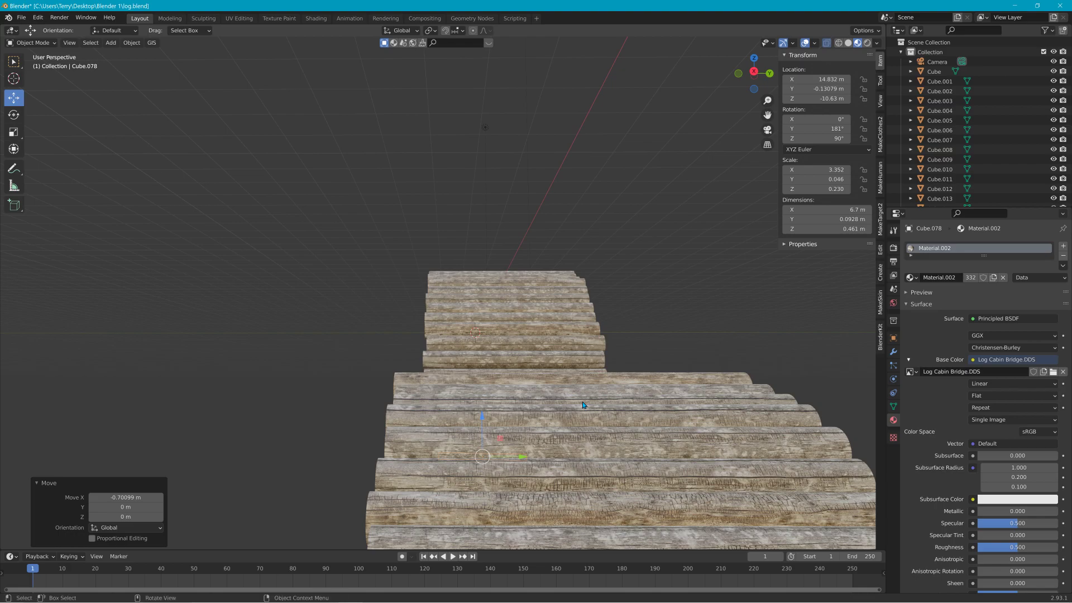
{"action": "scroll", "coordinate": [584, 401], "scroll_direction": "down", "scroll_amount": 2}
{"action": "scroll", "coordinate": [597, 394], "scroll_direction": "down", "scroll_amount": 1}
{"action": "scroll", "coordinate": [599, 395], "scroll_direction": "up", "scroll_amount": 1}
{"action": "middle_click_drag", "start_coordinate": [598, 394], "coordinate": [486, 399]}
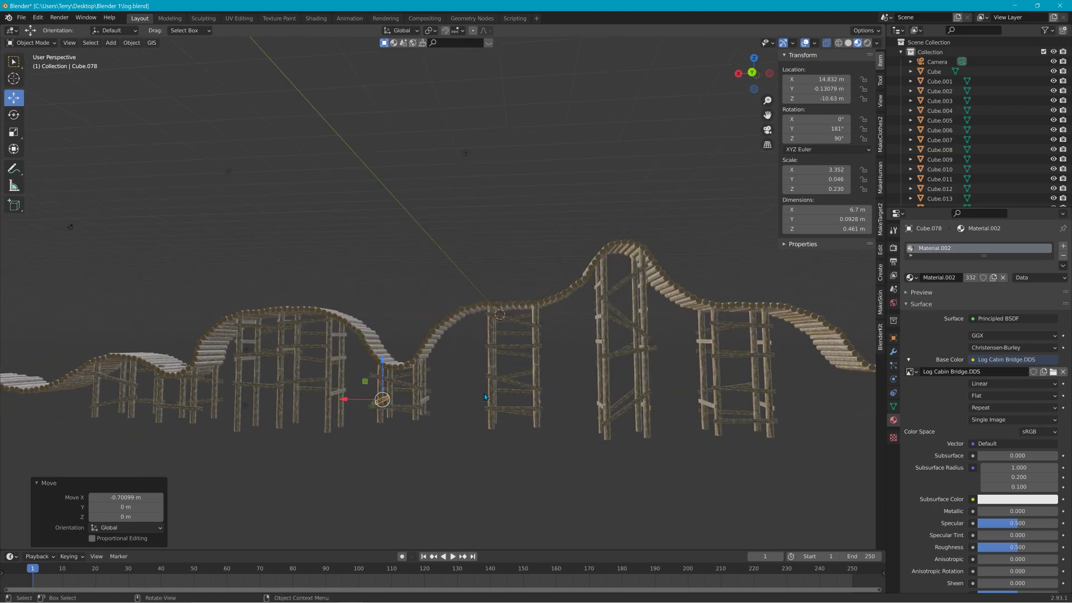
Step: Examine the timber posts and cross braces under the bridge up close, and look over the whole structure from the side
{"action": "scroll", "coordinate": [480, 397], "scroll_direction": "up", "scroll_amount": 10}
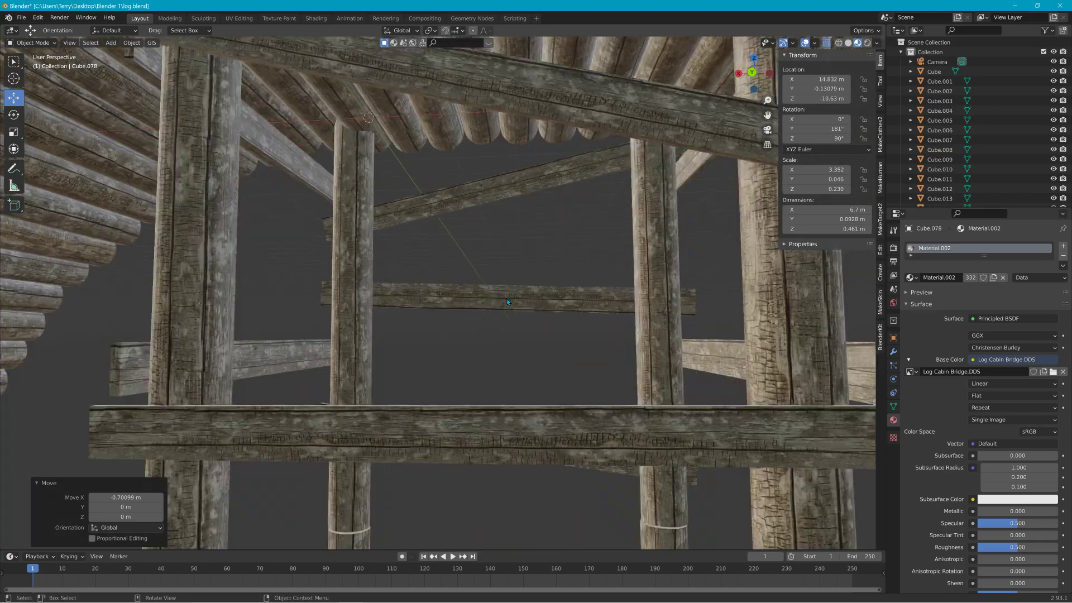
{"action": "scroll", "coordinate": [507, 302], "scroll_direction": "up", "scroll_amount": 1}
{"action": "scroll", "coordinate": [507, 302], "scroll_direction": "down", "scroll_amount": 1}
{"action": "middle_click_drag", "start_coordinate": [472, 305], "coordinate": [507, 310]}
{"action": "scroll", "coordinate": [511, 306], "scroll_direction": "down", "scroll_amount": 6}
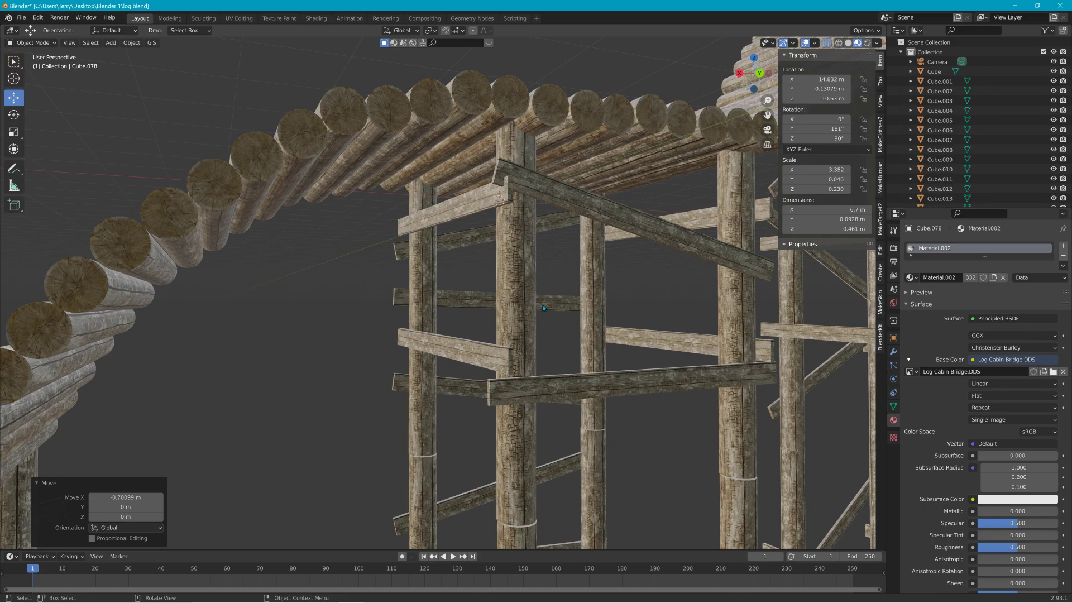
{"action": "middle_click_drag", "start_coordinate": [570, 296], "coordinate": [670, 313]}
{"action": "scroll", "coordinate": [614, 320], "scroll_direction": "down", "scroll_amount": 3}
{"action": "scroll", "coordinate": [740, 318], "scroll_direction": "down", "scroll_amount": 4}
{"action": "middle_click_drag", "start_coordinate": [741, 318], "coordinate": [723, 317]}
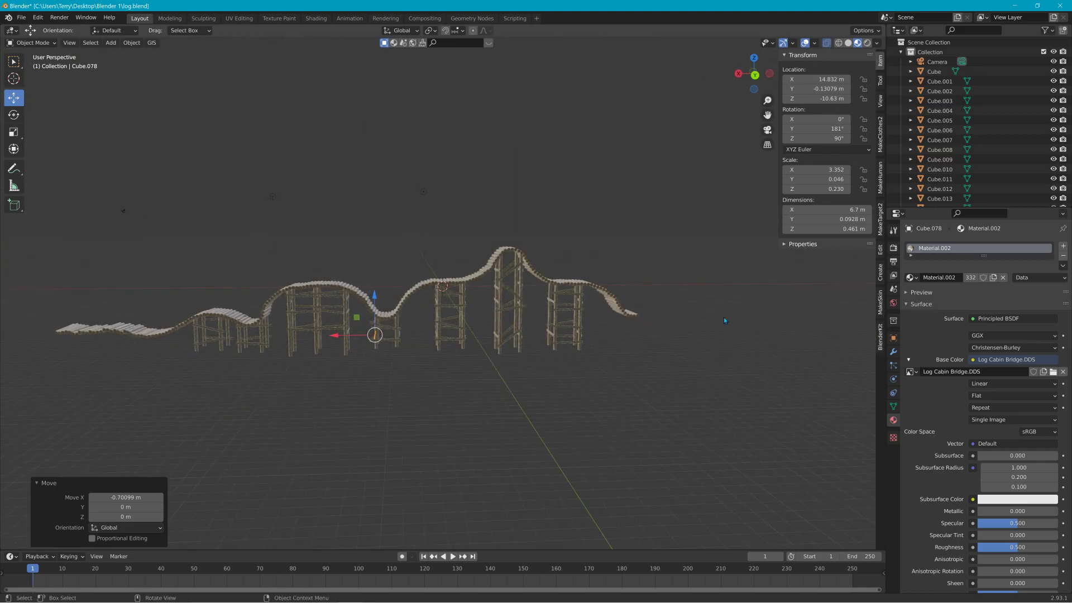
Step: Add a ground plane, scale it to about 215 m square and lower it to about Z -10.3 m under the bridge
{"action": "left_click", "coordinate": [106, 44]}
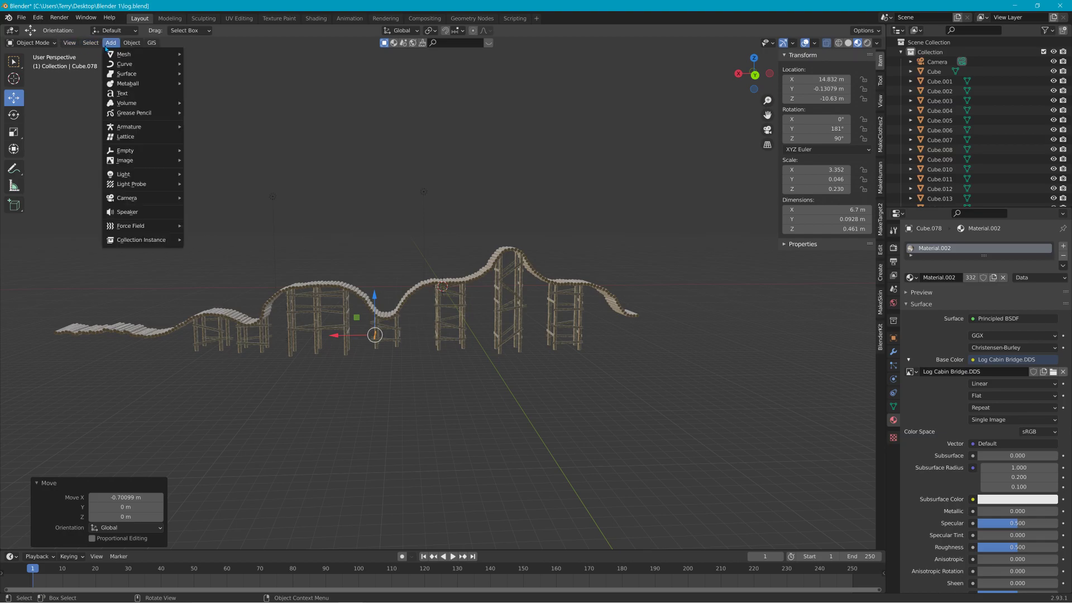
{"action": "mouse_move", "coordinate": [129, 58]}
{"action": "left_click", "coordinate": [206, 55]}
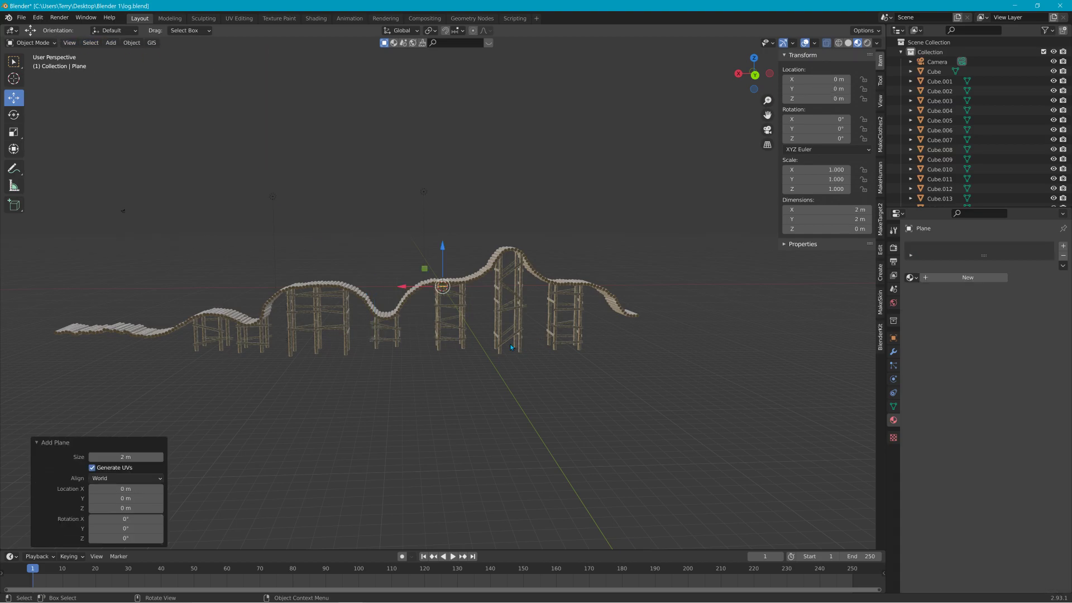
{"action": "key", "text": "s"}
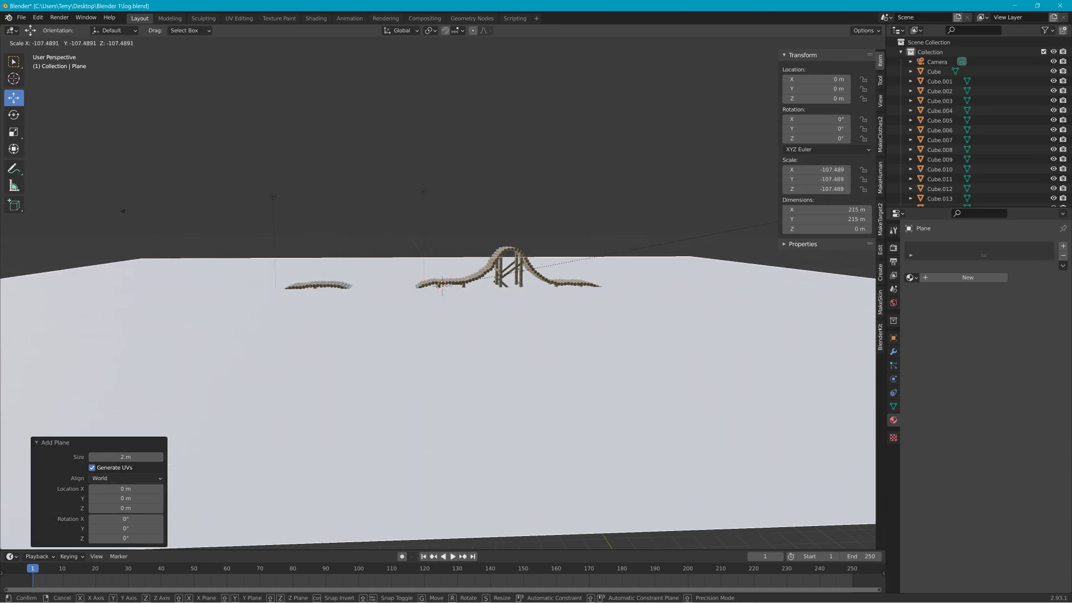
{"action": "left_click", "coordinate": [725, 544]}
{"action": "left_click_drag", "start_coordinate": [442, 252], "coordinate": [444, 300]}
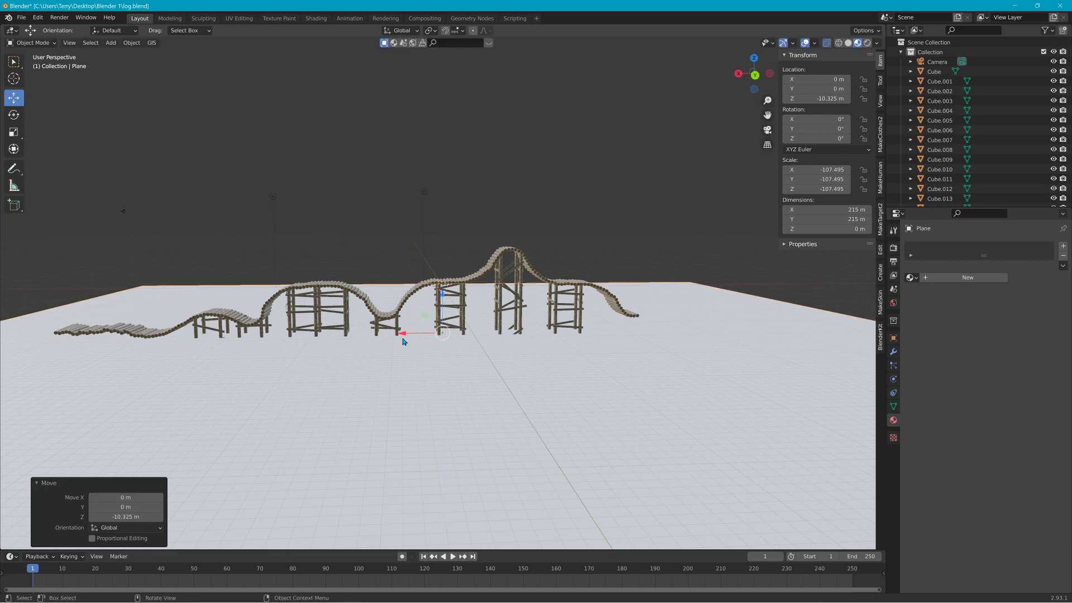
Step: Inspect how the bridge's ends, log deck and supports sit against the new ground plane
{"action": "scroll", "coordinate": [405, 347], "scroll_direction": "up", "scroll_amount": 6}
{"action": "middle_click_drag", "start_coordinate": [620, 306], "coordinate": [322, 362]}
{"action": "left_click", "coordinate": [279, 365]}
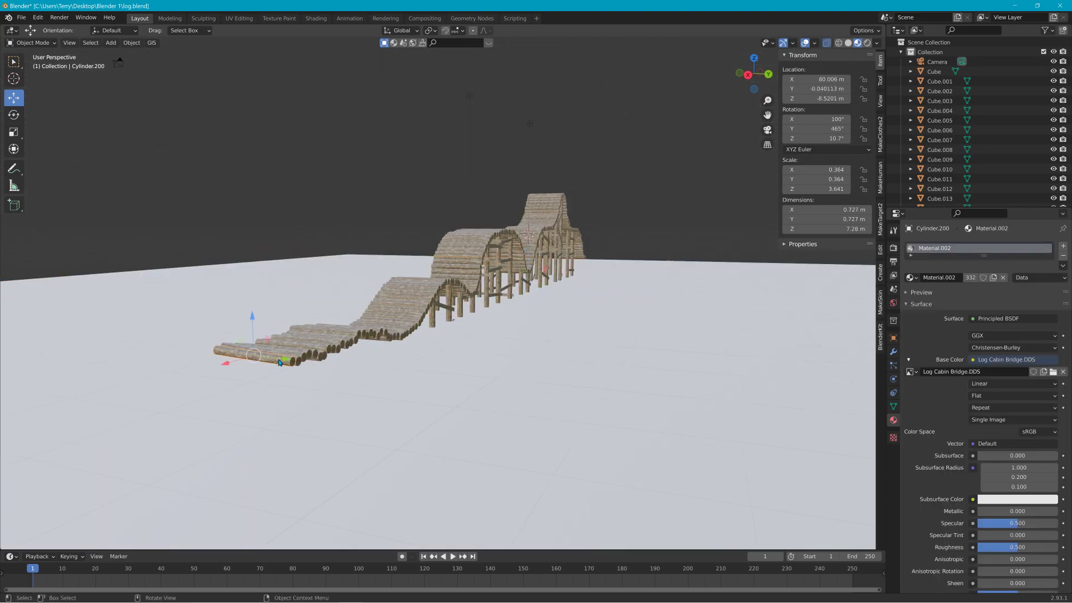
{"action": "middle_click_drag", "start_coordinate": [257, 382], "coordinate": [203, 350]}
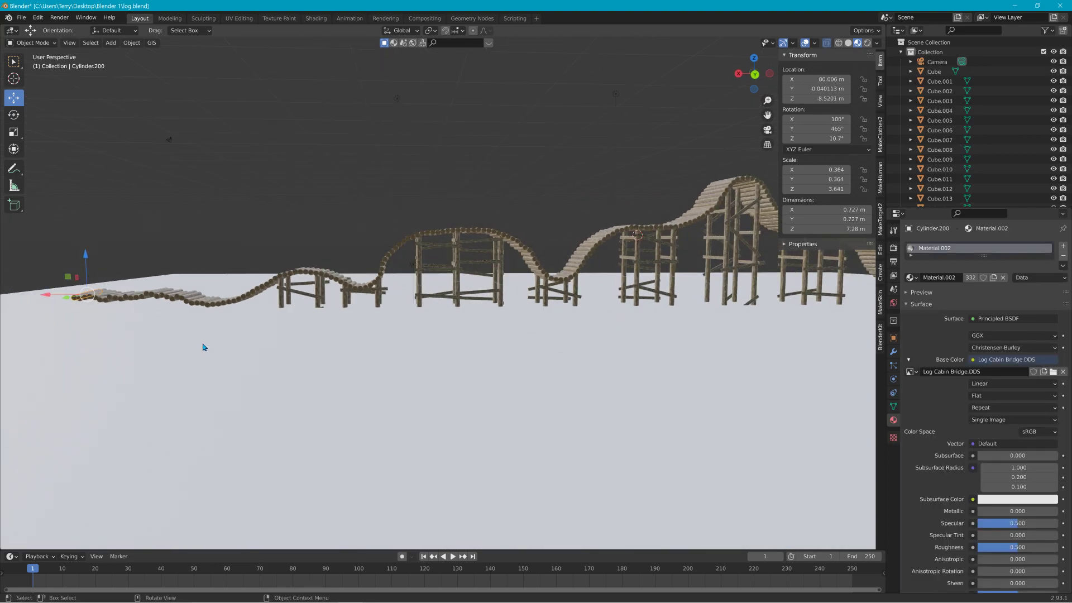
{"action": "middle_click_drag", "start_coordinate": [670, 308], "coordinate": [399, 297]}
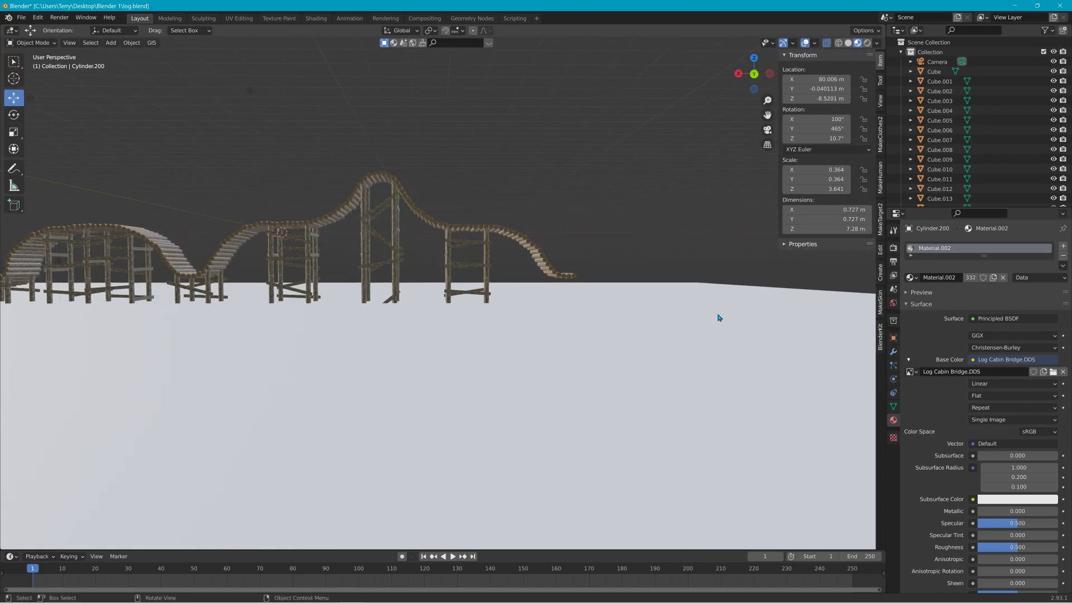
{"action": "mouse_move", "coordinate": [609, 288]}
{"action": "middle_mouse_down"}
{"action": "mouse_move", "coordinate": [550, 289]}
{"action": "mouse_move", "coordinate": [594, 295]}
{"action": "middle_mouse_up"}
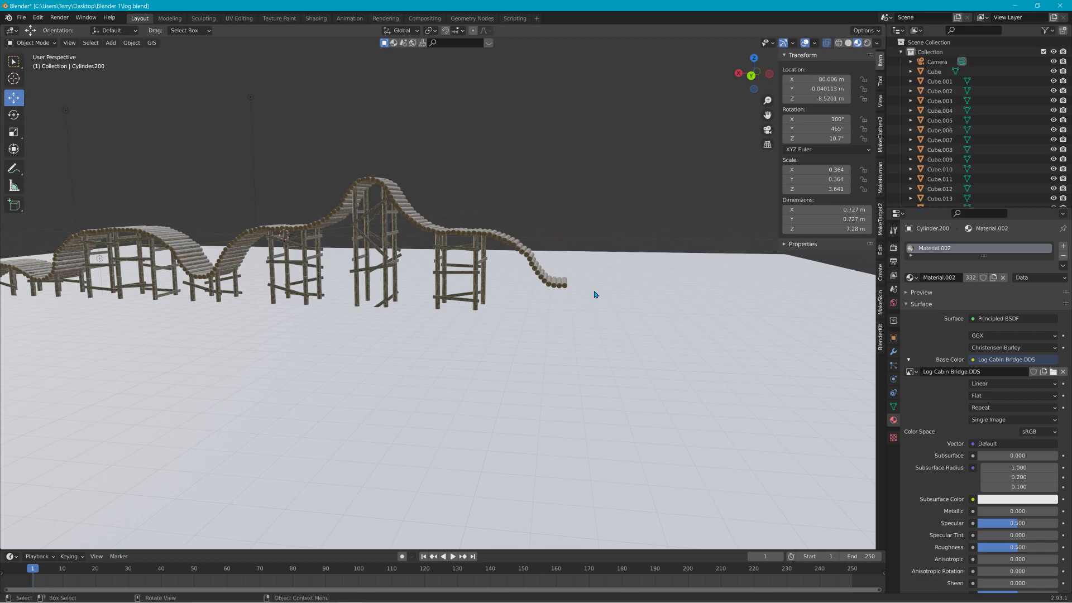
{"action": "middle_click_drag", "start_coordinate": [282, 284], "coordinate": [612, 302]}
{"action": "scroll", "coordinate": [584, 306], "scroll_direction": "up", "scroll_amount": 10}
{"action": "middle_click_drag", "start_coordinate": [432, 357], "coordinate": [417, 354]}
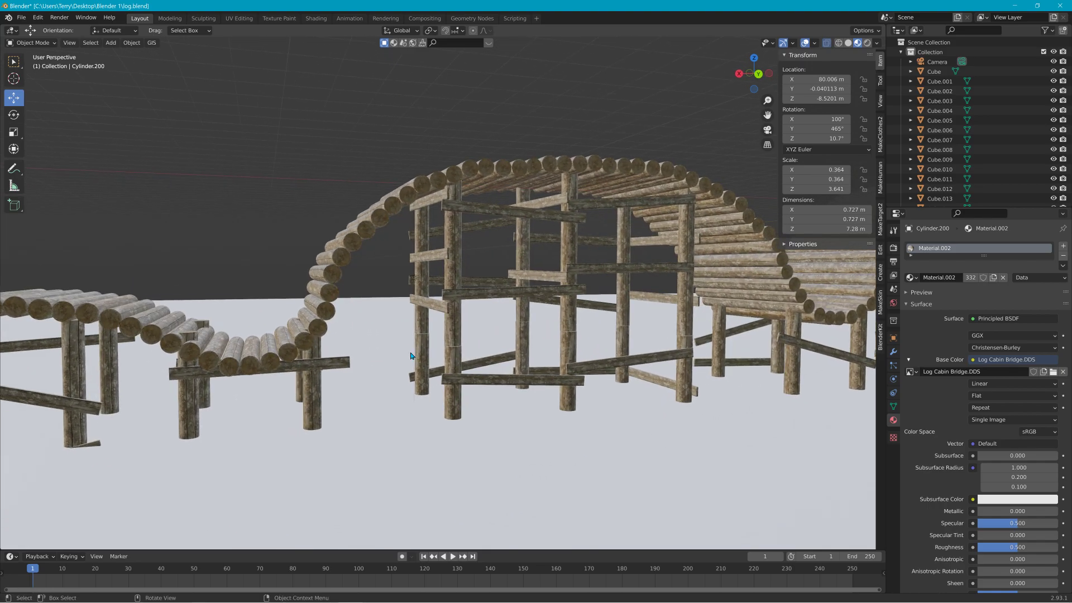
{"action": "scroll", "coordinate": [289, 334], "scroll_direction": "up", "scroll_amount": 3}
{"action": "middle_click_drag", "start_coordinate": [256, 334], "coordinate": [513, 275]}
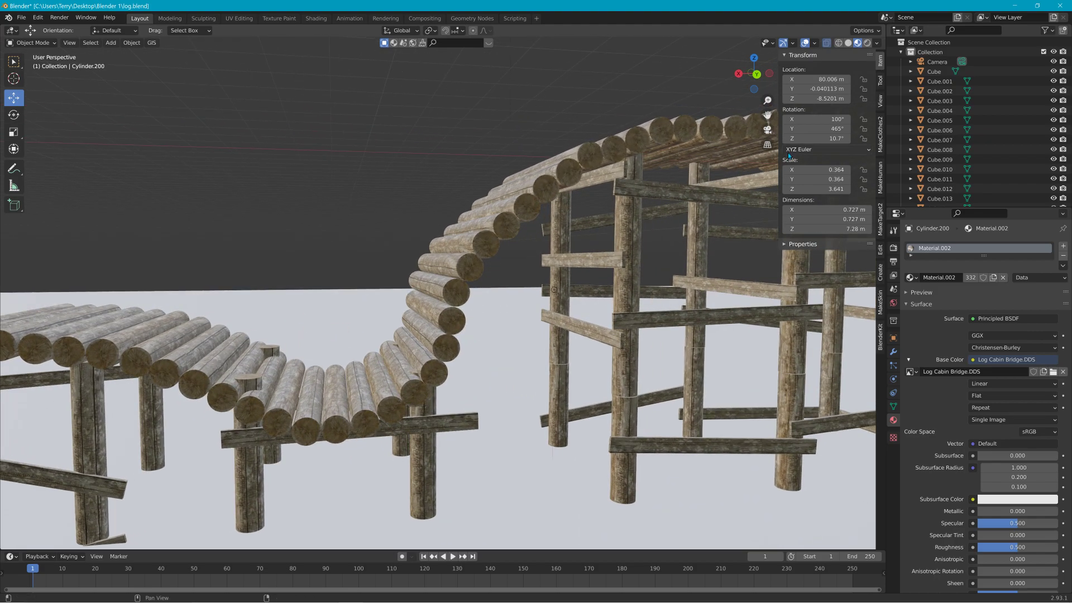
Step: Examine the bridge's curved log profile and supports in the back orthographic view
{"action": "left_click", "coordinate": [758, 74]}
{"action": "scroll", "coordinate": [407, 287], "scroll_direction": "up", "scroll_amount": 8}
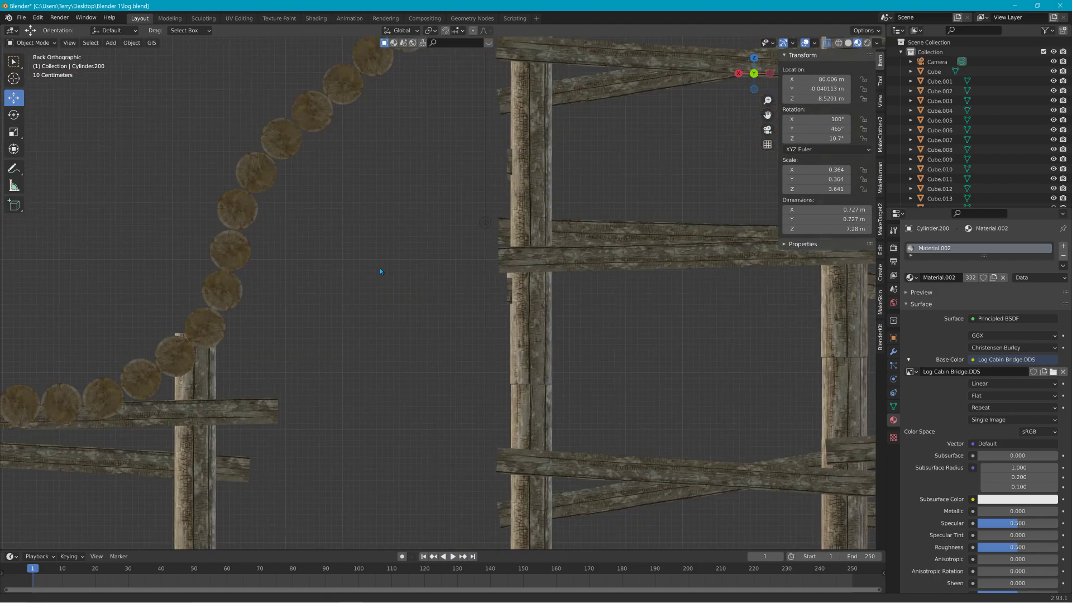
{"action": "scroll", "coordinate": [474, 353], "scroll_direction": "up", "scroll_amount": 3}
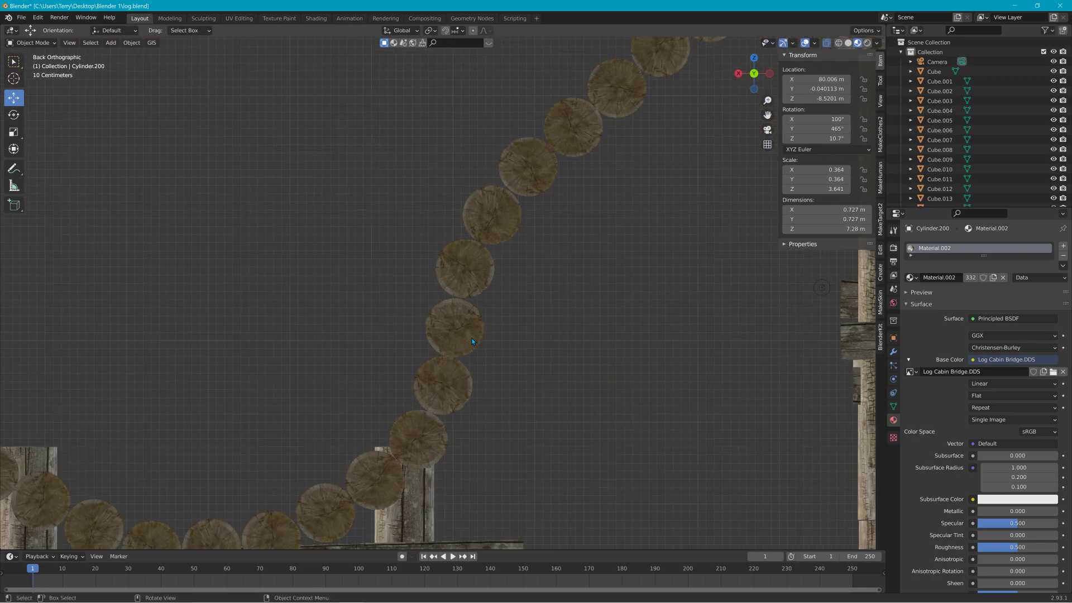
{"action": "scroll", "coordinate": [472, 338], "scroll_direction": "down", "scroll_amount": 10}
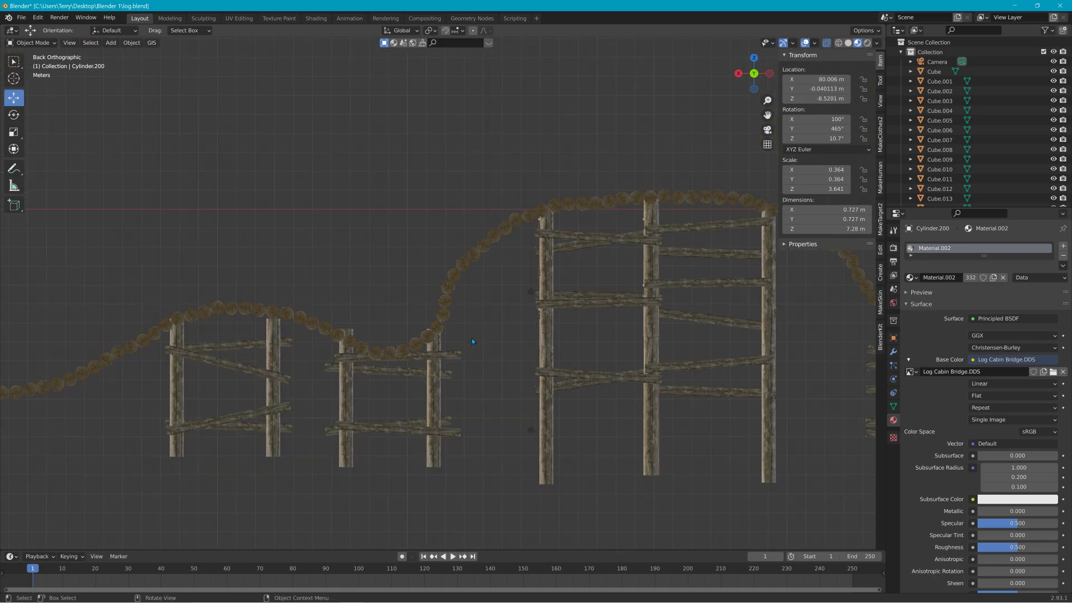
{"action": "scroll", "coordinate": [472, 341], "scroll_direction": "down", "scroll_amount": 4}
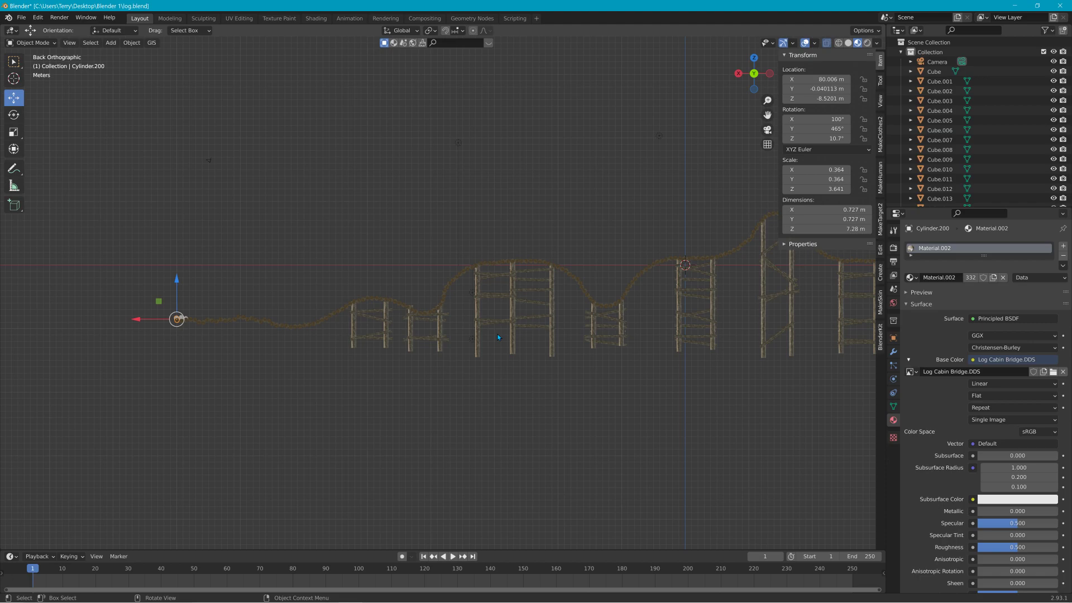
{"action": "scroll", "coordinate": [526, 323], "scroll_direction": "up", "scroll_amount": 6}
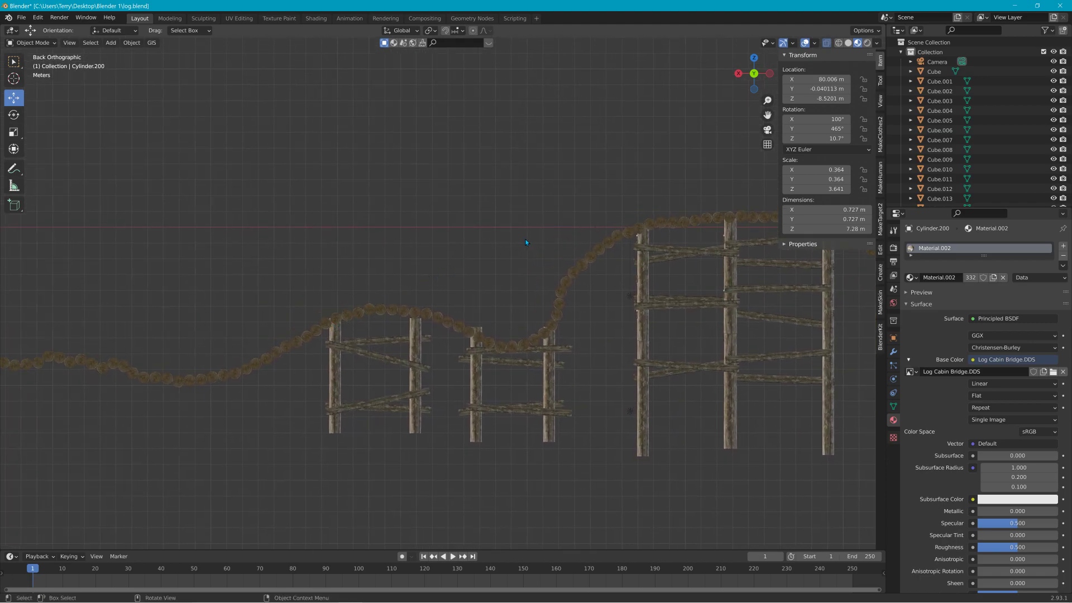
{"action": "mouse_move", "coordinate": [713, 293]}
{"action": "middle_mouse_down"}
{"action": "mouse_move", "coordinate": [739, 292]}
{"action": "mouse_move", "coordinate": [726, 290]}
{"action": "middle_mouse_up"}
{"action": "left_click", "coordinate": [751, 77]}
{"action": "scroll", "coordinate": [507, 329], "scroll_direction": "up", "scroll_amount": 5}
{"action": "middle_click_drag", "start_coordinate": [739, 242], "coordinate": [447, 337], "text": "shift"}
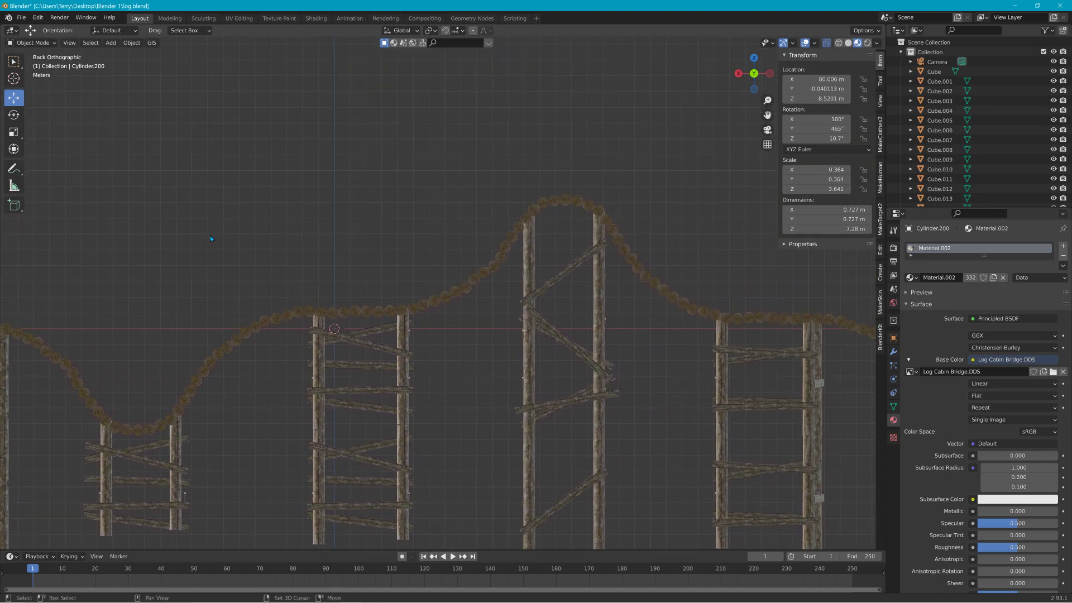
Step: Look over the whole bridge on the ground plane in perspective, from the side and from its low end
{"action": "mouse_move", "coordinate": [484, 276]}
{"action": "middle_mouse_down"}
{"action": "mouse_move", "coordinate": [550, 268]}
{"action": "mouse_move", "coordinate": [484, 277]}
{"action": "middle_mouse_up"}
{"action": "scroll", "coordinate": [484, 279], "scroll_direction": "down", "scroll_amount": 4}
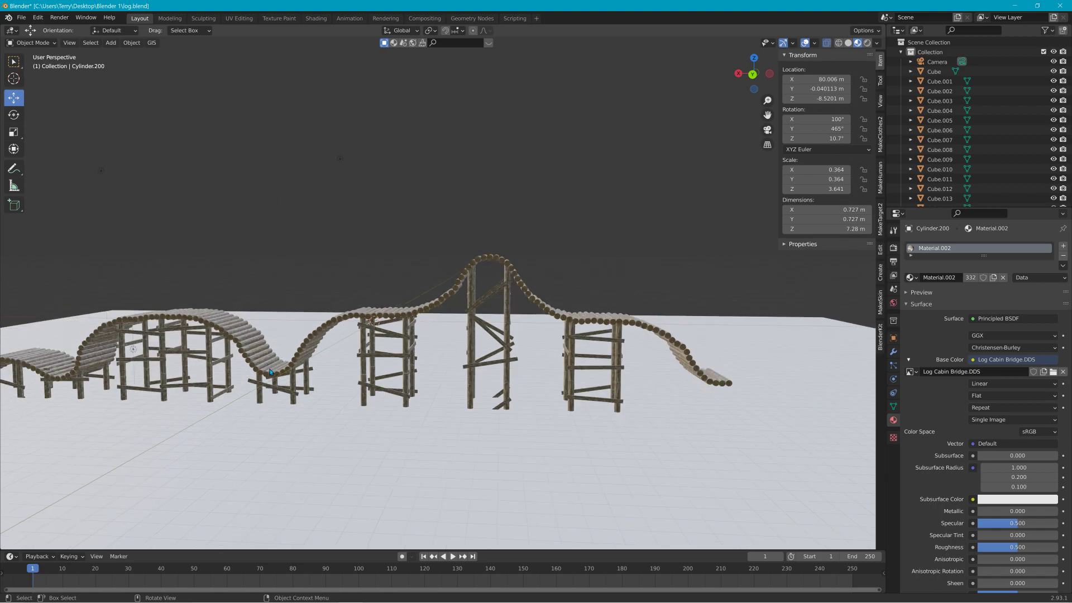
{"action": "middle_click_drag", "start_coordinate": [293, 367], "coordinate": [434, 354], "text": "shift"}
{"action": "scroll", "coordinate": [603, 342], "scroll_direction": "up", "scroll_amount": 4}
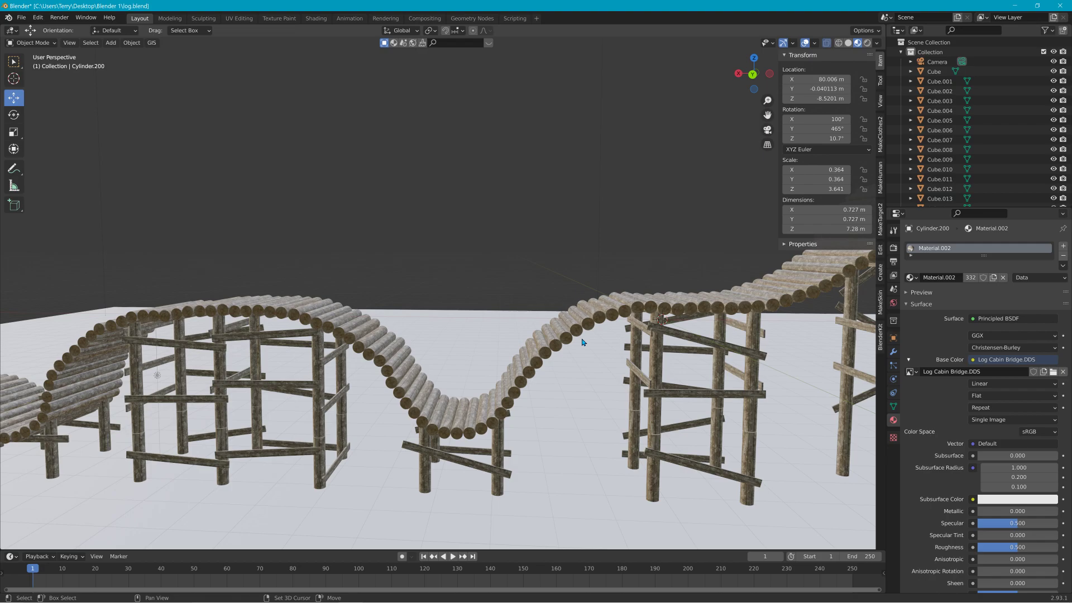
{"action": "middle_click_drag", "start_coordinate": [547, 346], "coordinate": [649, 348]}
{"action": "scroll", "coordinate": [498, 345], "scroll_direction": "down", "scroll_amount": 5}
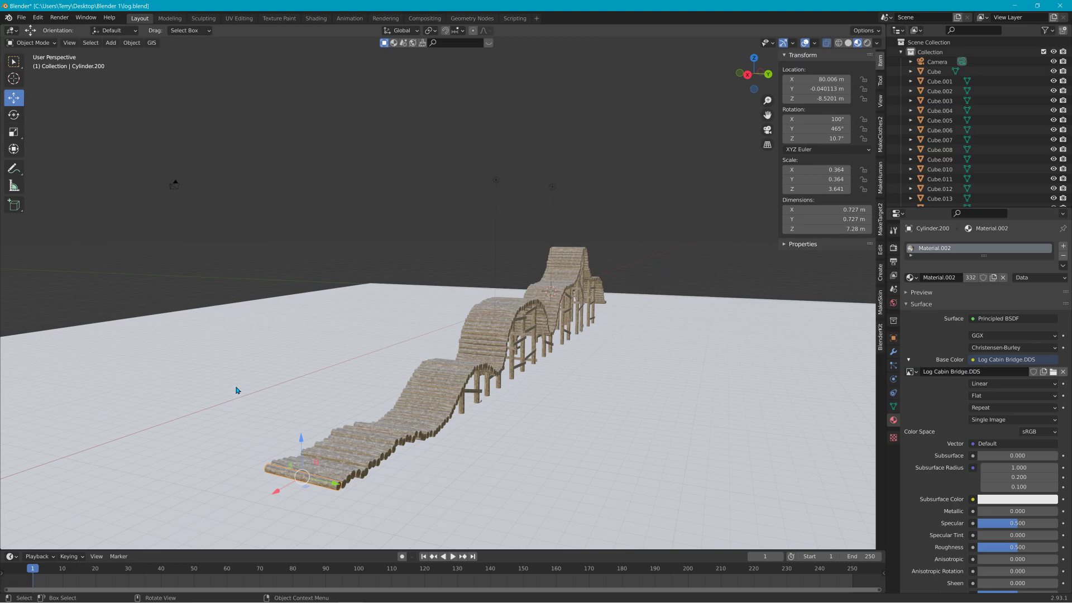
{"action": "middle_click_drag", "start_coordinate": [540, 406], "coordinate": [577, 409]}
{"action": "scroll", "coordinate": [514, 410], "scroll_direction": "up", "scroll_amount": 9}
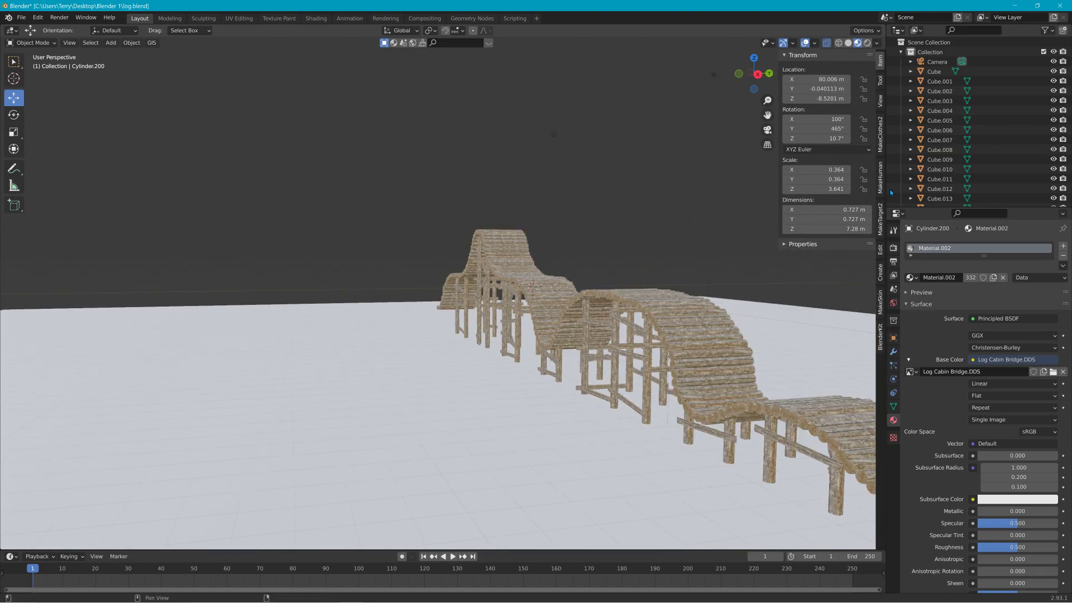
Step: Review the scene's object list from the first cube down to the plane, and view the bridge from its low end
{"action": "left_click", "coordinate": [947, 73]}
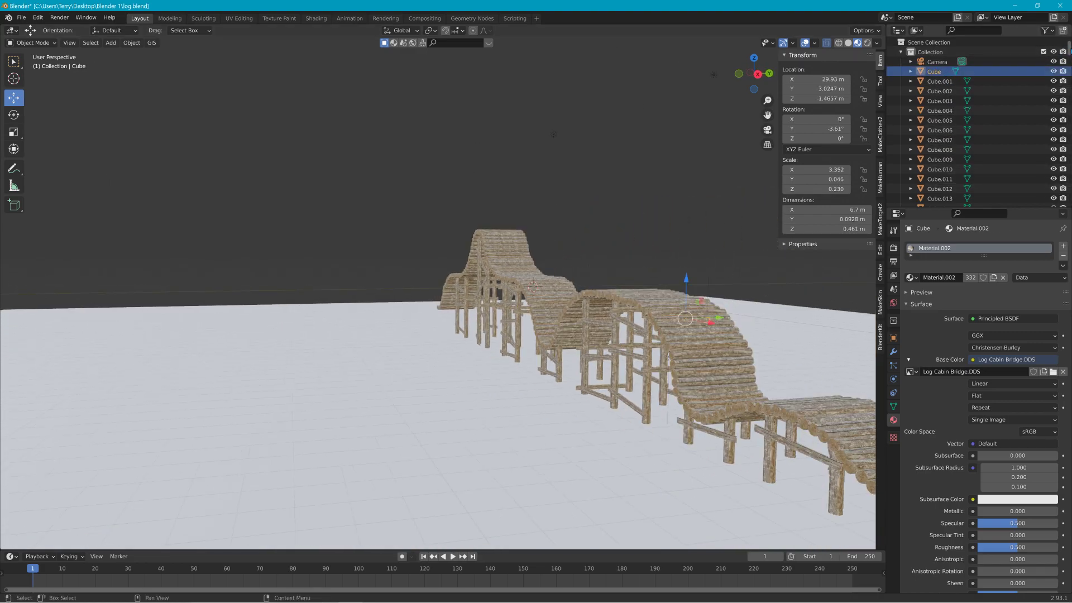
{"action": "scroll", "coordinate": [977, 121], "scroll_direction": "down", "scroll_amount": 20}
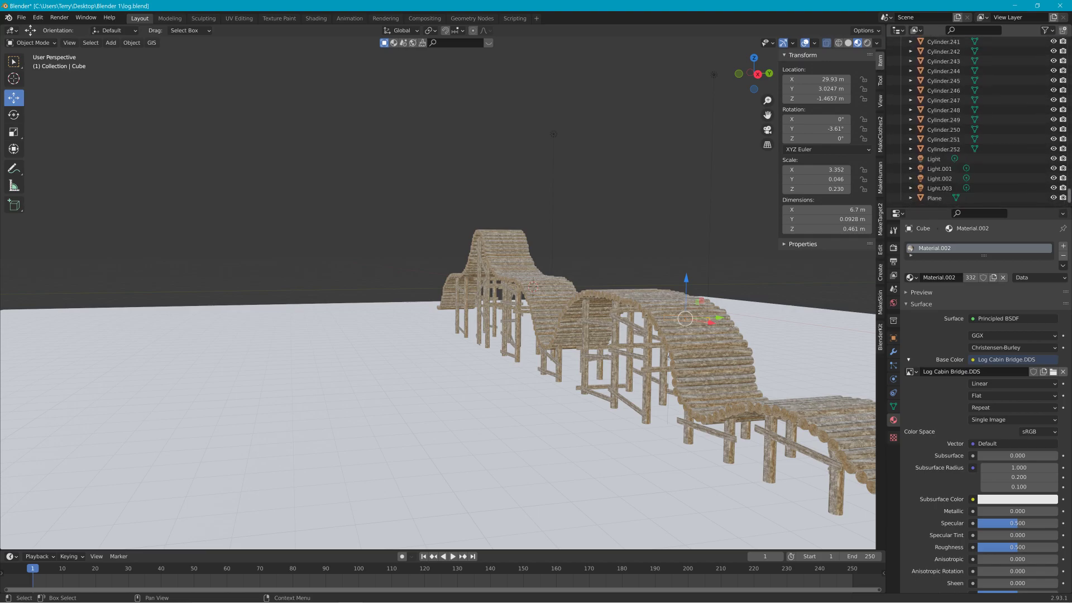
{"action": "scroll", "coordinate": [745, 310], "scroll_direction": "down", "scroll_amount": 1}
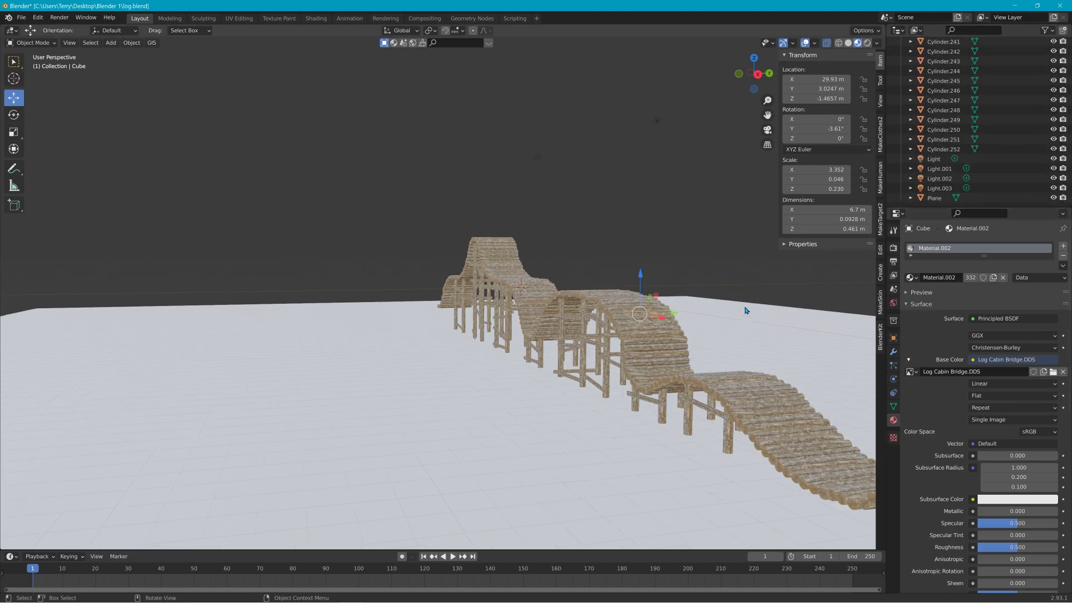
{"action": "scroll", "coordinate": [737, 314], "scroll_direction": "down", "scroll_amount": 1}
{"action": "middle_click_drag", "start_coordinate": [730, 311], "coordinate": [653, 315]}
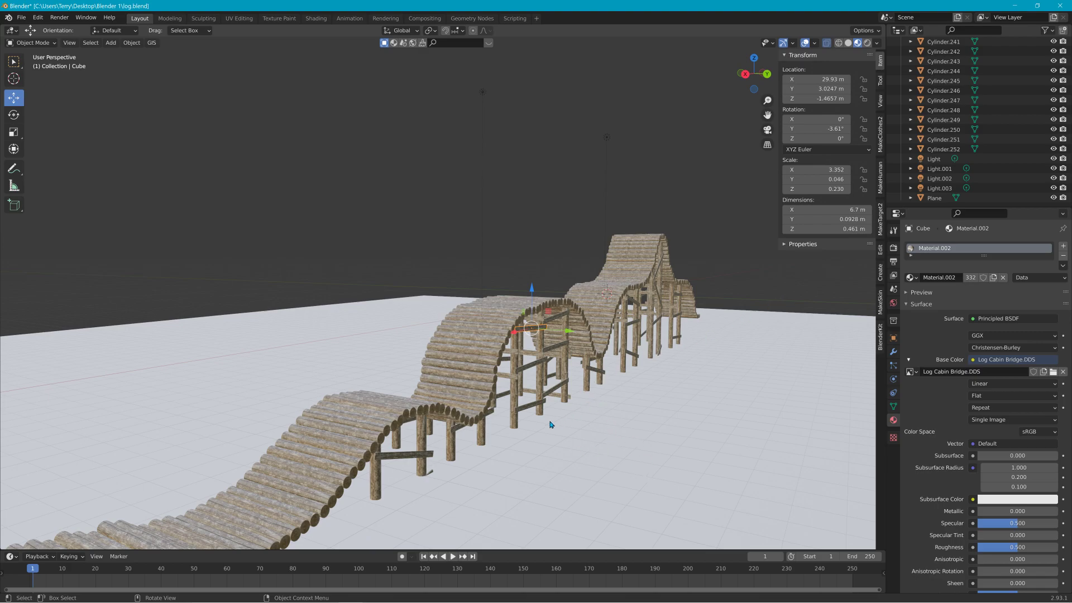
{"action": "scroll", "coordinate": [472, 467], "scroll_direction": "down", "scroll_amount": 2}
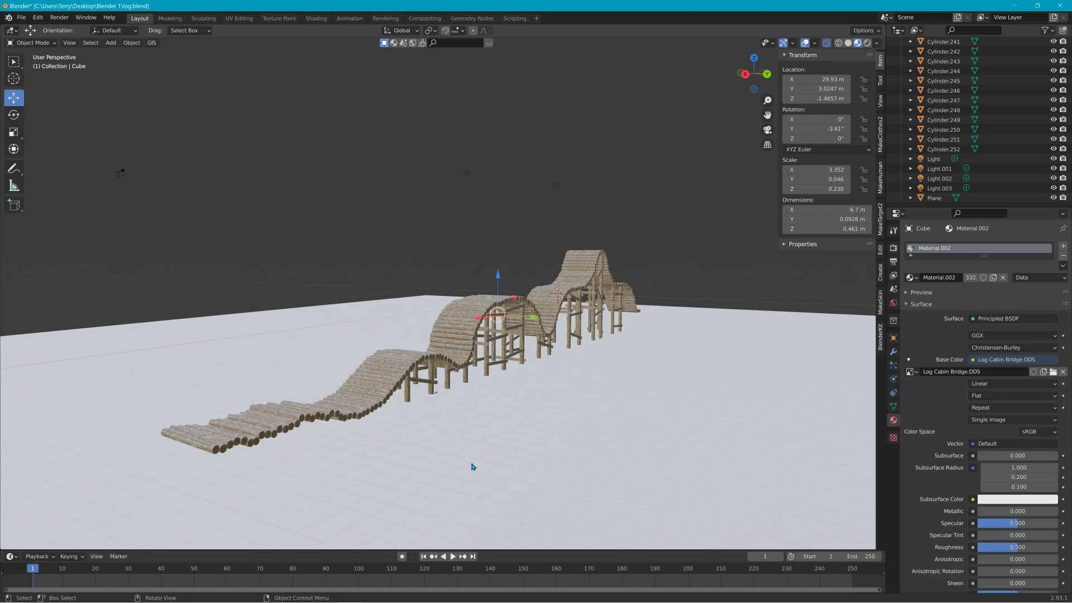
Step: Raise the ground plane in two moves, to about Z -2.3 m and on to about Z 2.3 m, covering the bridge's lower sections
{"action": "left_click", "coordinate": [542, 385]}
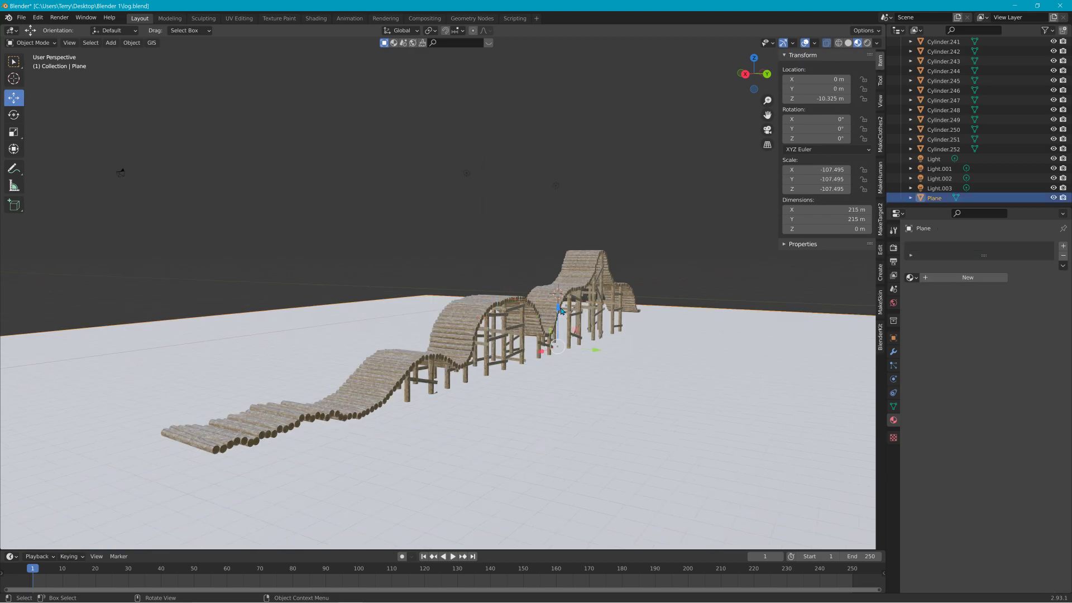
{"action": "left_click_drag", "start_coordinate": [559, 308], "coordinate": [549, 271]}
{"action": "scroll", "coordinate": [536, 268], "scroll_direction": "up", "scroll_amount": 5}
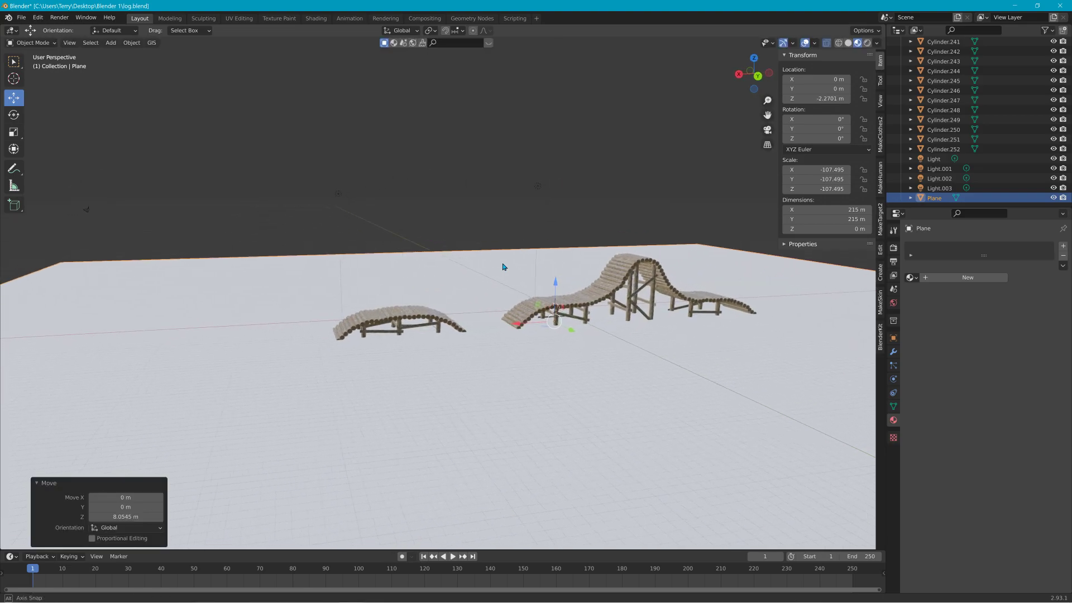
{"action": "middle_click_drag", "start_coordinate": [535, 270], "coordinate": [498, 268]}
{"action": "scroll", "coordinate": [427, 269], "scroll_direction": "up", "scroll_amount": 3}
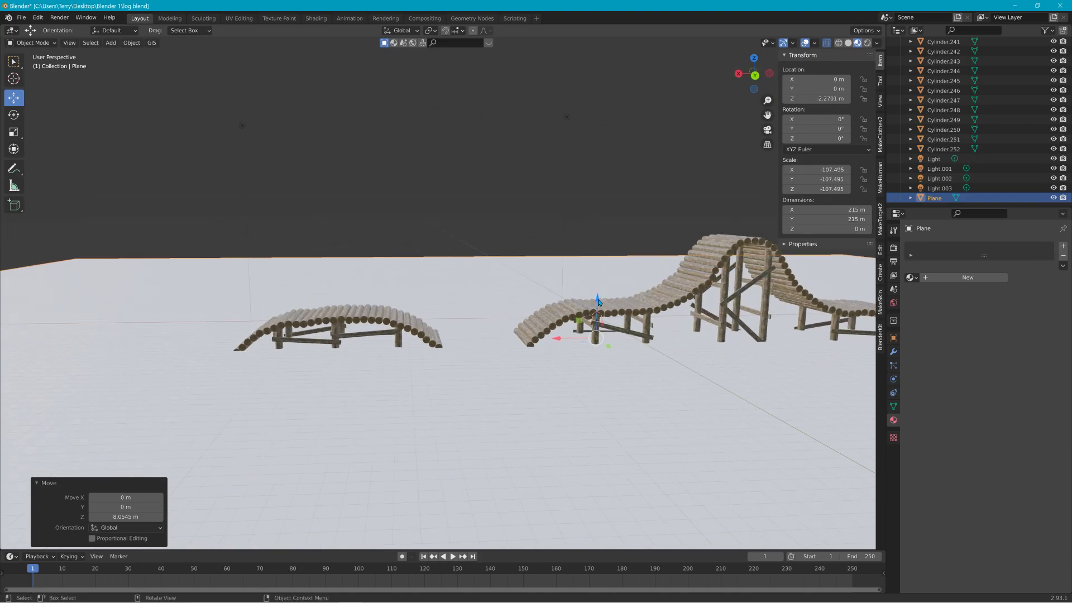
{"action": "left_click_drag", "start_coordinate": [598, 301], "coordinate": [603, 257]}
{"action": "middle_click_drag", "start_coordinate": [633, 300], "coordinate": [583, 301]}
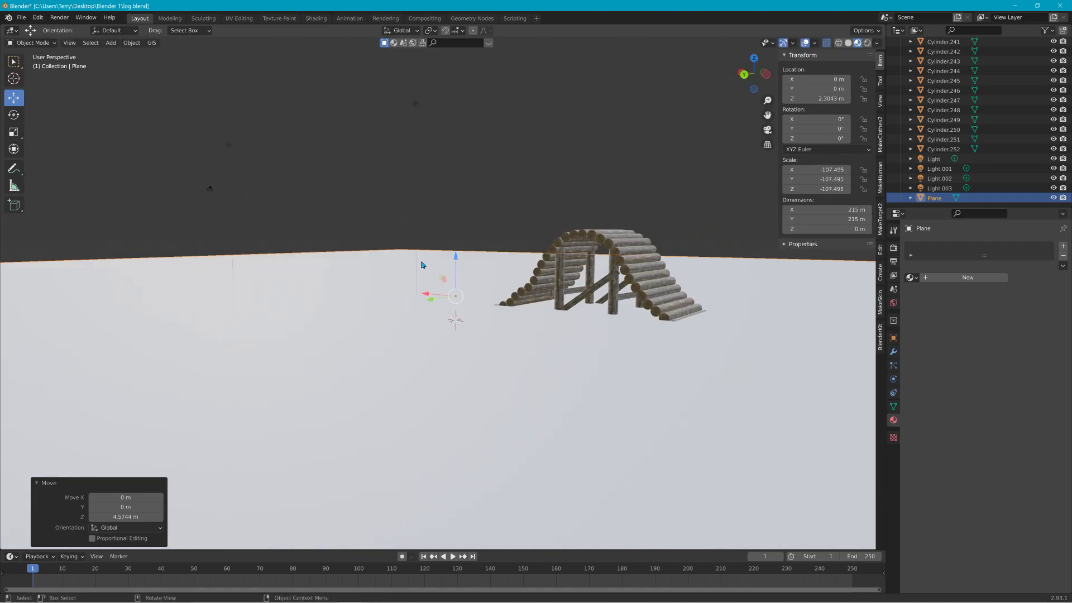
Step: Lower the ground plane to about Z -9.8 m and tilt it about 17.3° in the view plane
{"action": "left_click_drag", "start_coordinate": [456, 257], "coordinate": [460, 391]}
{"action": "middle_click_drag", "start_coordinate": [458, 391], "coordinate": [475, 388]}
{"action": "key", "text": "r"}
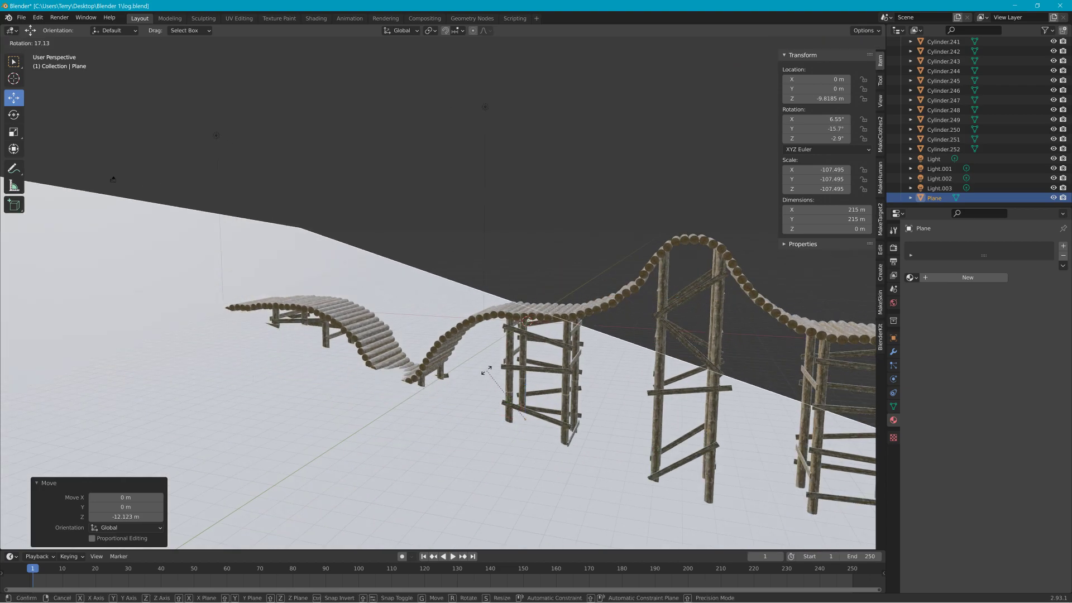
{"action": "left_click", "coordinate": [487, 371]}
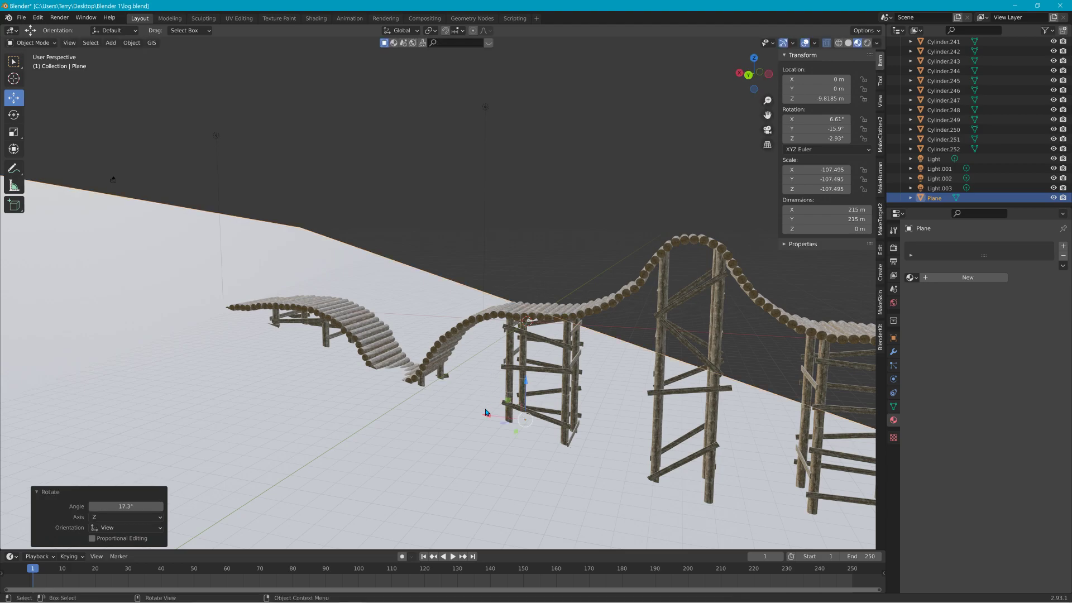
{"action": "scroll", "coordinate": [487, 422], "scroll_direction": "down", "scroll_amount": 5}
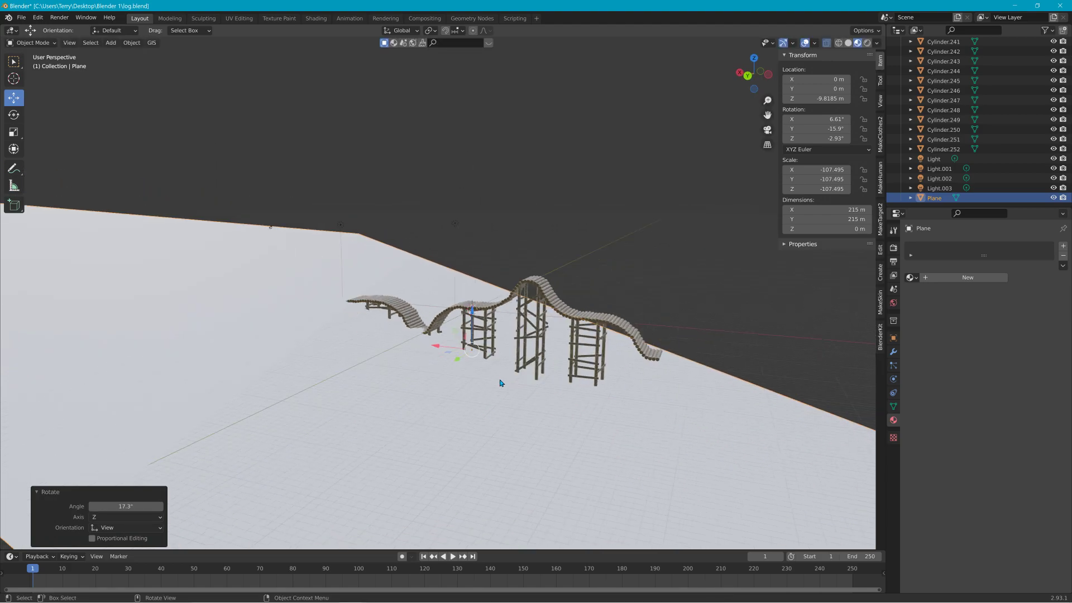
Step: Raise the ground plane, tilt it back the opposite way, and lower it to about Z -3.2 m
{"action": "left_click_drag", "start_coordinate": [473, 319], "coordinate": [468, 252]}
{"action": "key", "text": "r"}
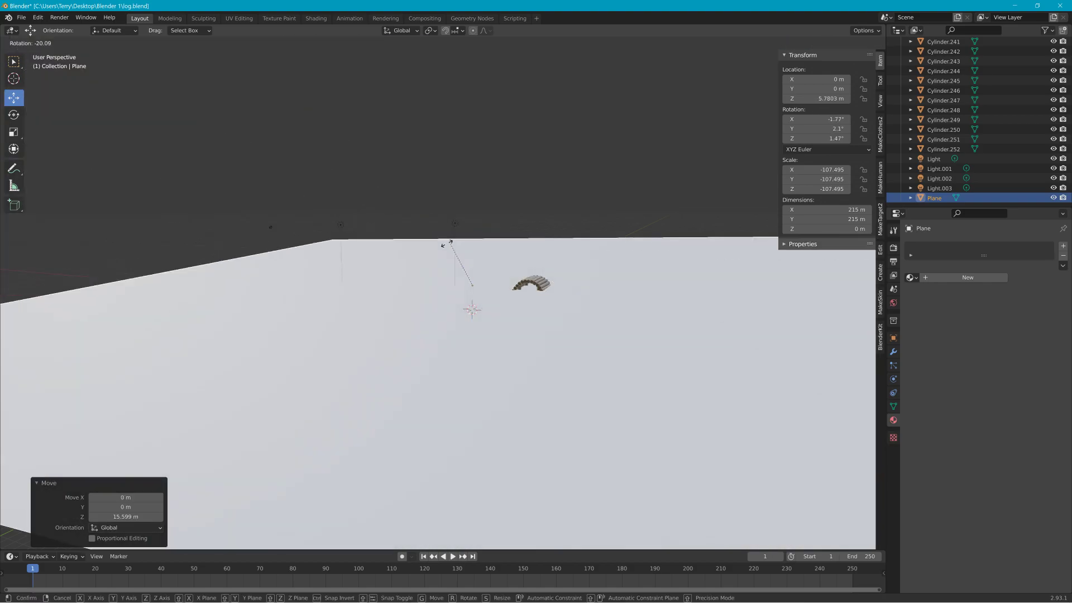
{"action": "left_click", "coordinate": [445, 243]}
{"action": "left_click_drag", "start_coordinate": [474, 249], "coordinate": [482, 289]}
Step: Delete the ground plane from under the log bridge
{"action": "middle_click_drag", "start_coordinate": [482, 290], "coordinate": [513, 295]}
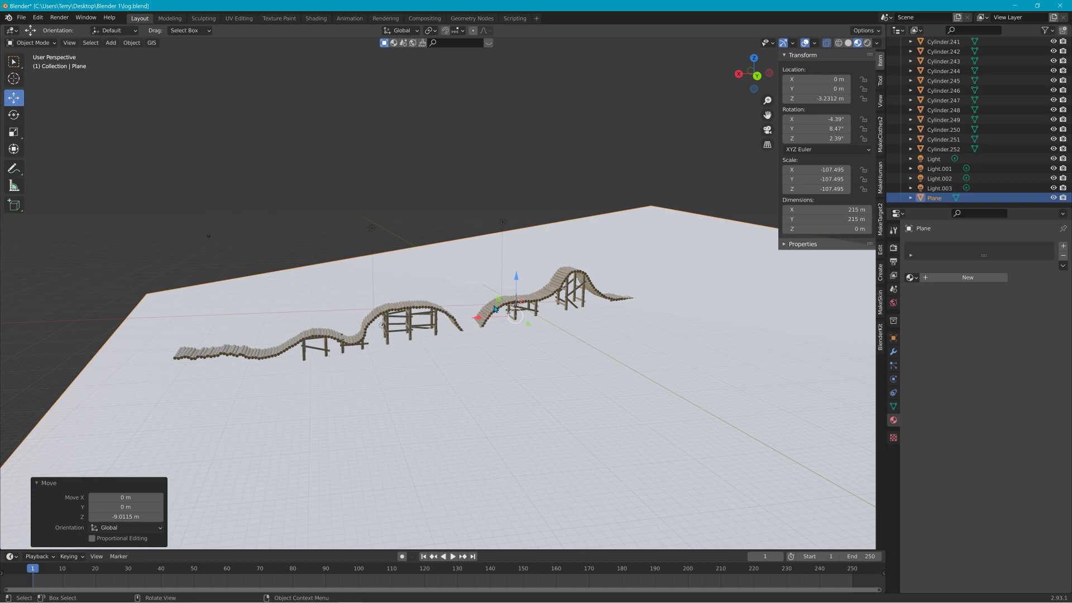
{"action": "middle_click_drag", "start_coordinate": [410, 336], "coordinate": [404, 333]}
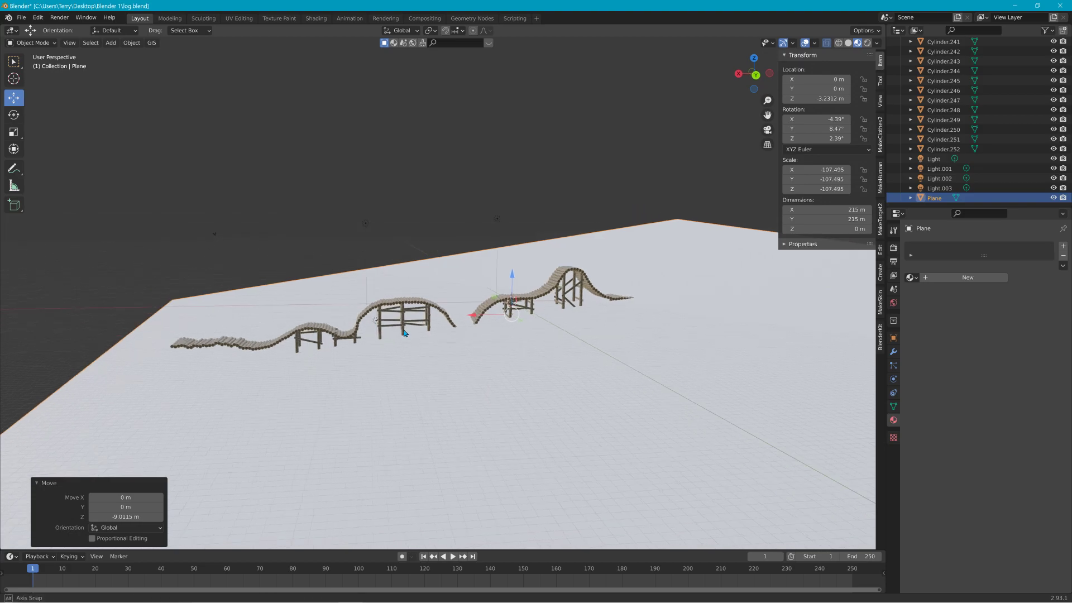
{"action": "left_click", "coordinate": [415, 394]}
{"action": "key", "text": "Delete"}
Step: Examine the bridge's log deck up close, from the flat low end to the curved opposite end
{"action": "middle_click_drag", "start_coordinate": [414, 393], "coordinate": [402, 375]}
{"action": "scroll", "coordinate": [435, 385], "scroll_direction": "up", "scroll_amount": 8}
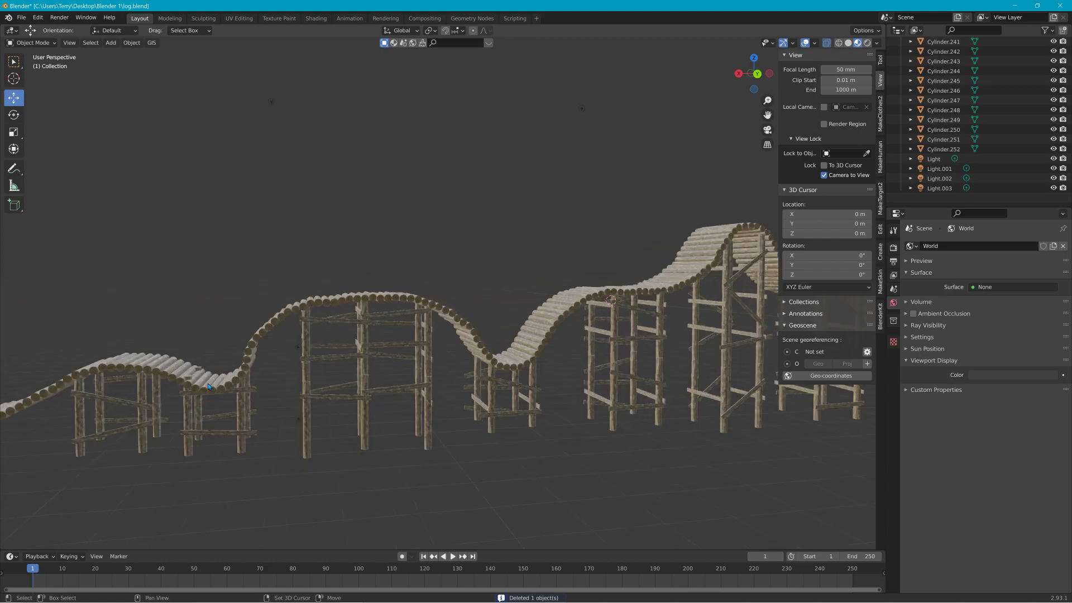
{"action": "scroll", "coordinate": [334, 428], "scroll_direction": "up", "scroll_amount": 4}
{"action": "middle_click_drag", "start_coordinate": [335, 435], "coordinate": [437, 336]}
{"action": "scroll", "coordinate": [433, 349], "scroll_direction": "up", "scroll_amount": 4}
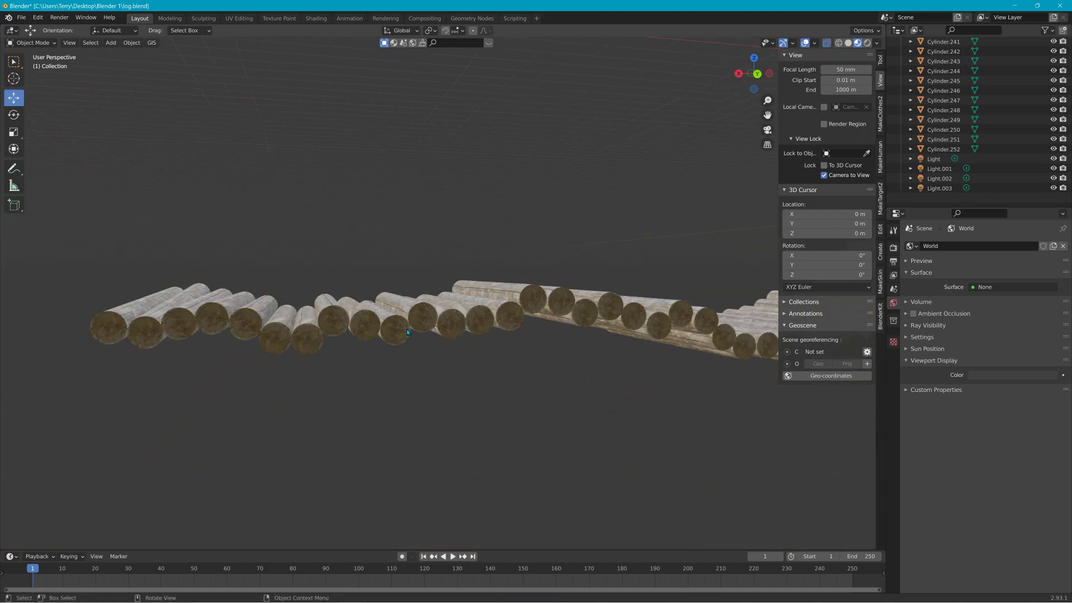
{"action": "middle_click_drag", "start_coordinate": [506, 294], "coordinate": [490, 293]}
{"action": "scroll", "coordinate": [587, 305], "scroll_direction": "down", "scroll_amount": 6}
{"action": "mouse_move", "coordinate": [589, 308]}
{"action": "middle_mouse_down"}
{"action": "mouse_move", "coordinate": [625, 287]}
{"action": "mouse_move", "coordinate": [264, 293]}
{"action": "mouse_move", "coordinate": [542, 258]}
{"action": "mouse_move", "coordinate": [438, 275]}
{"action": "middle_mouse_up"}
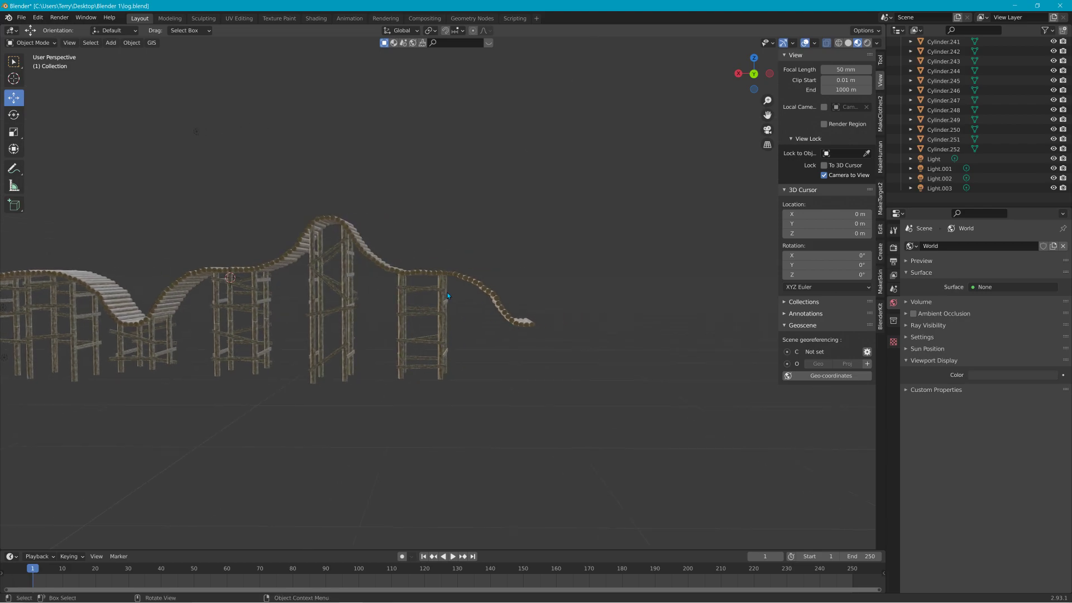
{"action": "middle_click_drag", "start_coordinate": [520, 324], "coordinate": [516, 324]}
{"action": "scroll", "coordinate": [514, 326], "scroll_direction": "up", "scroll_amount": 8}
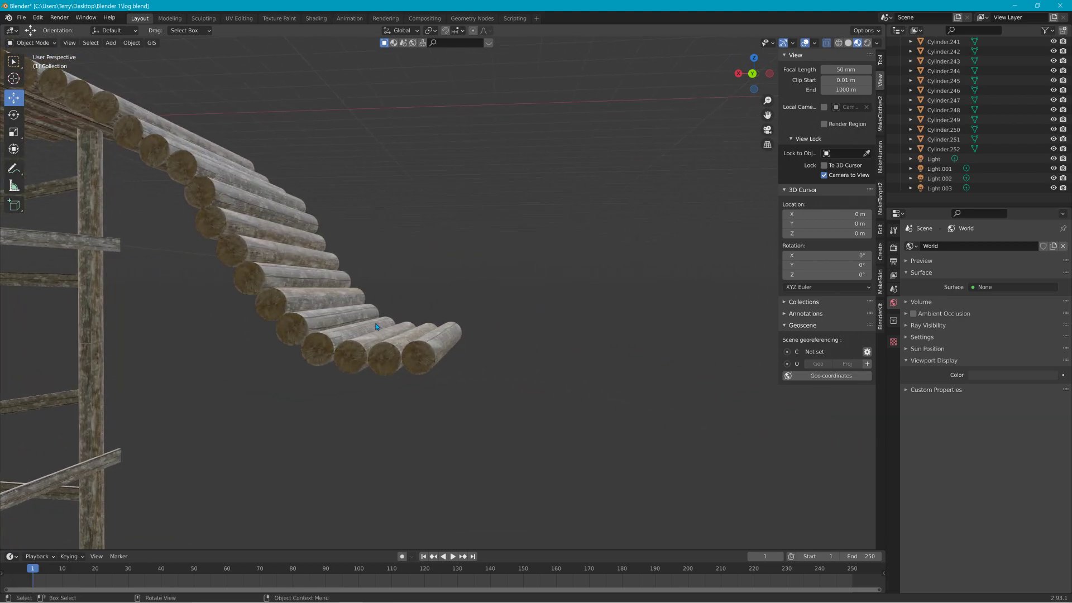
Step: Look over the bridge from its low end and follow its log profile and supports in the front orthographic view
{"action": "scroll", "coordinate": [375, 325], "scroll_direction": "down", "scroll_amount": 12}
{"action": "middle_click_drag", "start_coordinate": [202, 272], "coordinate": [328, 304]}
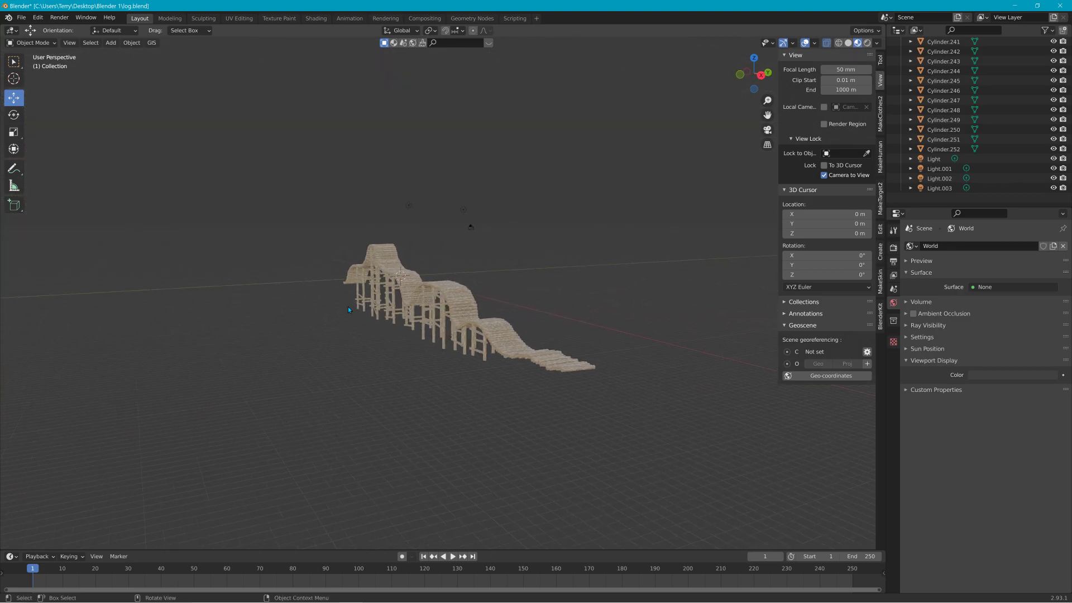
{"action": "scroll", "coordinate": [522, 320], "scroll_direction": "up", "scroll_amount": 5}
{"action": "middle_click_drag", "start_coordinate": [524, 320], "coordinate": [453, 260], "text": "shift"}
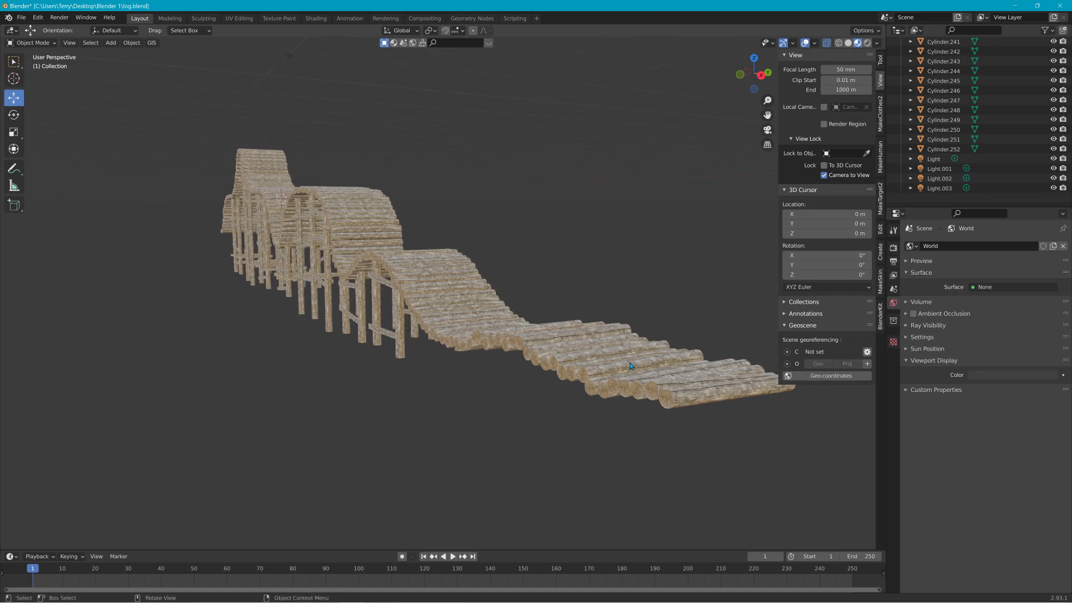
{"action": "middle_click_drag", "start_coordinate": [669, 384], "coordinate": [531, 335]}
{"action": "scroll", "coordinate": [684, 379], "scroll_direction": "down", "scroll_amount": 4}
{"action": "left_click", "coordinate": [753, 78]}
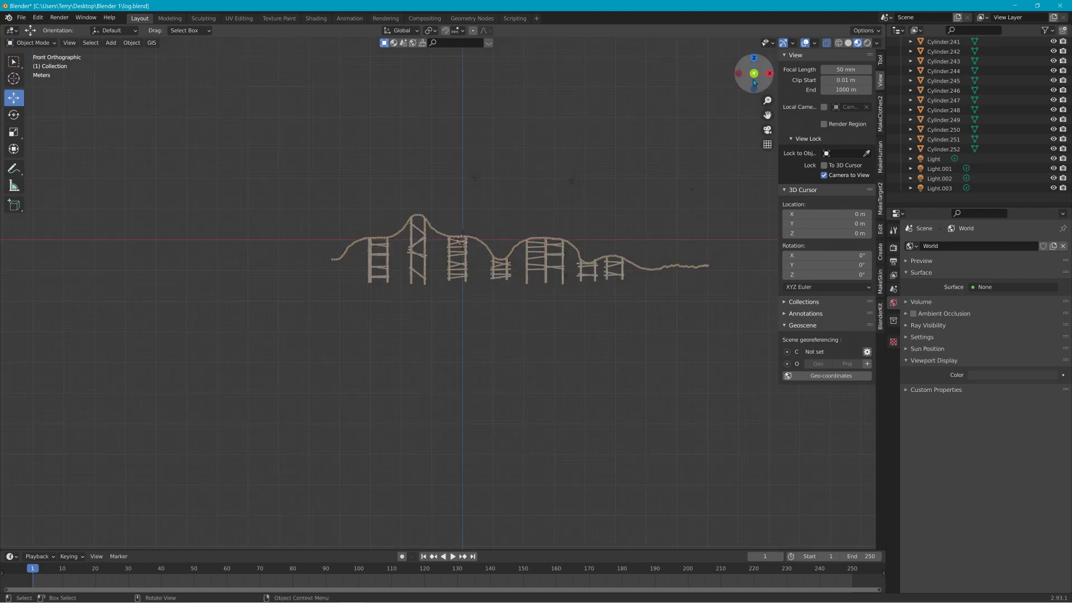
{"action": "scroll", "coordinate": [645, 227], "scroll_direction": "up", "scroll_amount": 6}
{"action": "middle_click_drag", "start_coordinate": [638, 169], "coordinate": [491, 300], "text": "shift"}
{"action": "middle_click_drag", "start_coordinate": [581, 314], "coordinate": [474, 318], "text": "shift"}
{"action": "middle_click_drag", "start_coordinate": [601, 330], "coordinate": [449, 330], "text": "shift"}
{"action": "middle_click_drag", "start_coordinate": [570, 319], "coordinate": [514, 322], "text": "shift"}
{"action": "middle_click_drag", "start_coordinate": [381, 316], "coordinate": [493, 261]}
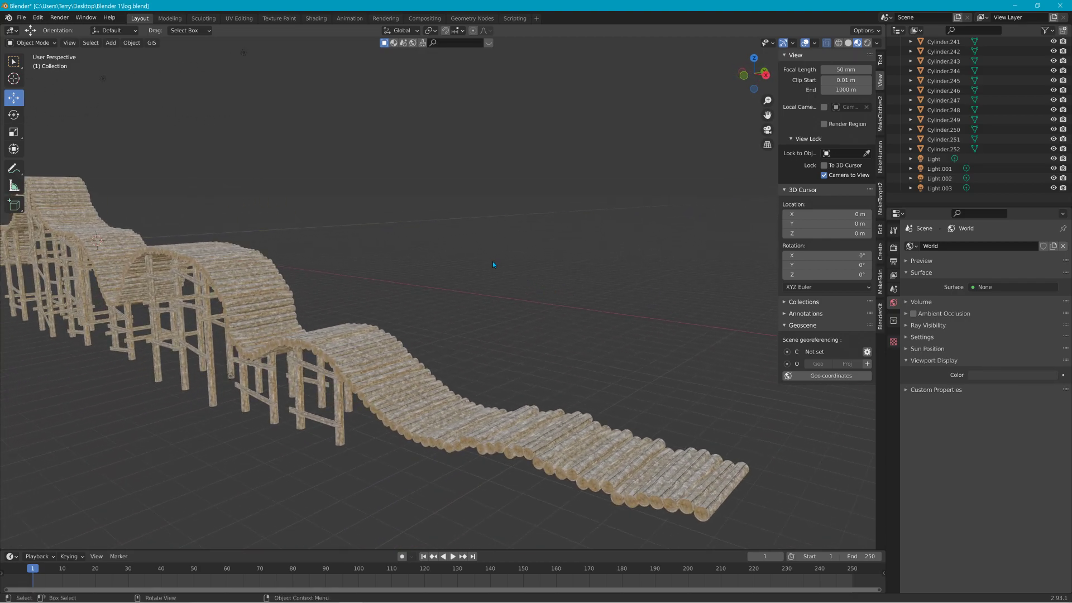
Step: Open the reference photo QTLM5282.JPG from New folder (5), study its log bridge, and return to Blender
{"action": "key", "text": "alt+Tab"}
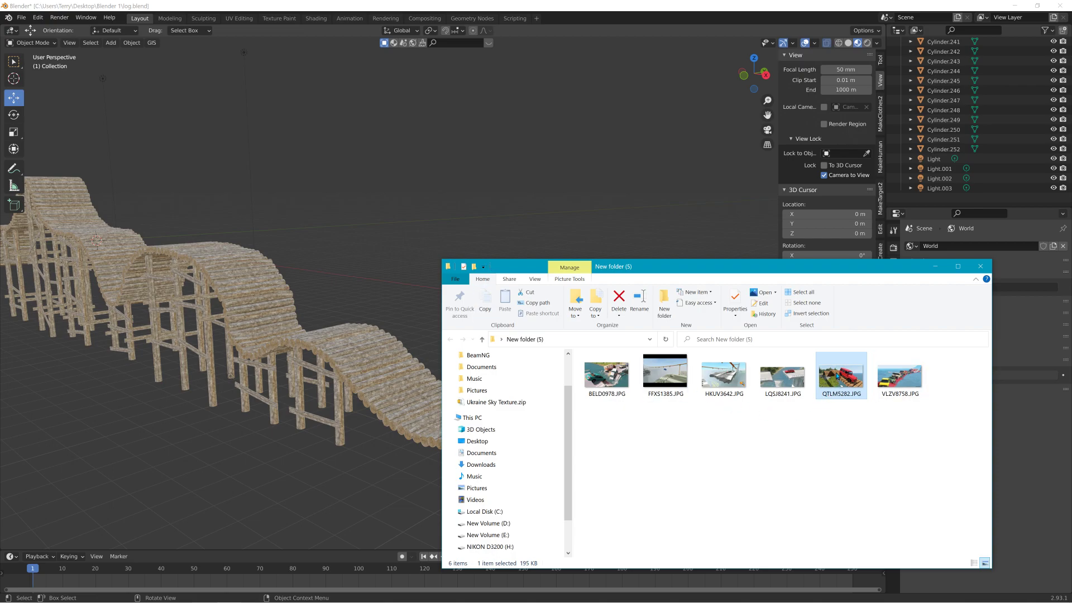
{"action": "double_click", "coordinate": [839, 376]}
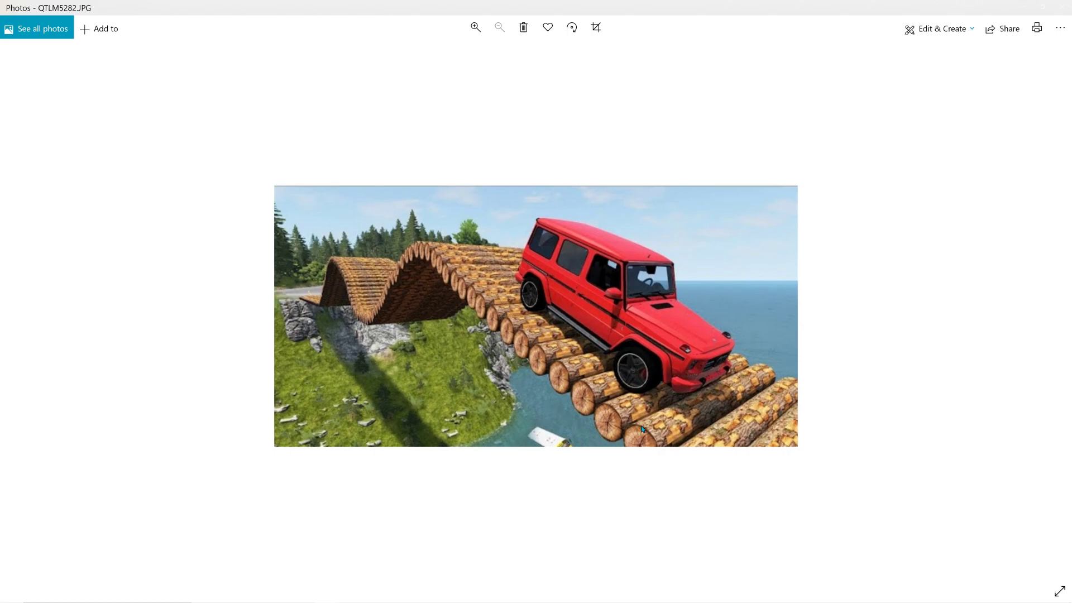
{"action": "key", "text": "alt+Tab"}
{"action": "key", "text": "alt+Tab"}
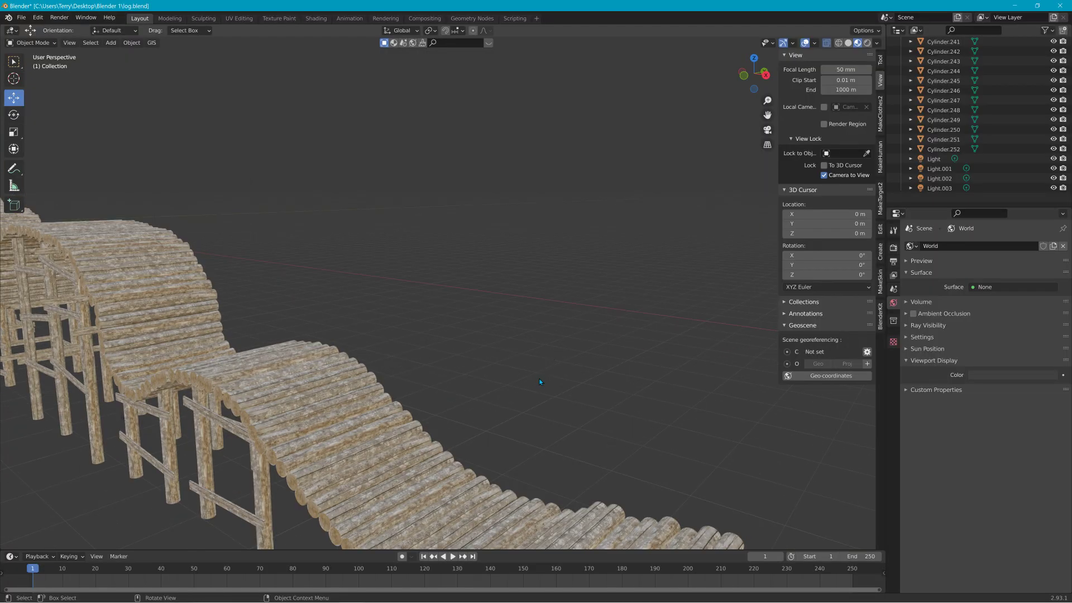
Step: Lower the two support posts that poke through the deck in the bridge's dip by about 0.57 m along Z
{"action": "middle_click_drag", "start_coordinate": [540, 382], "coordinate": [500, 210]}
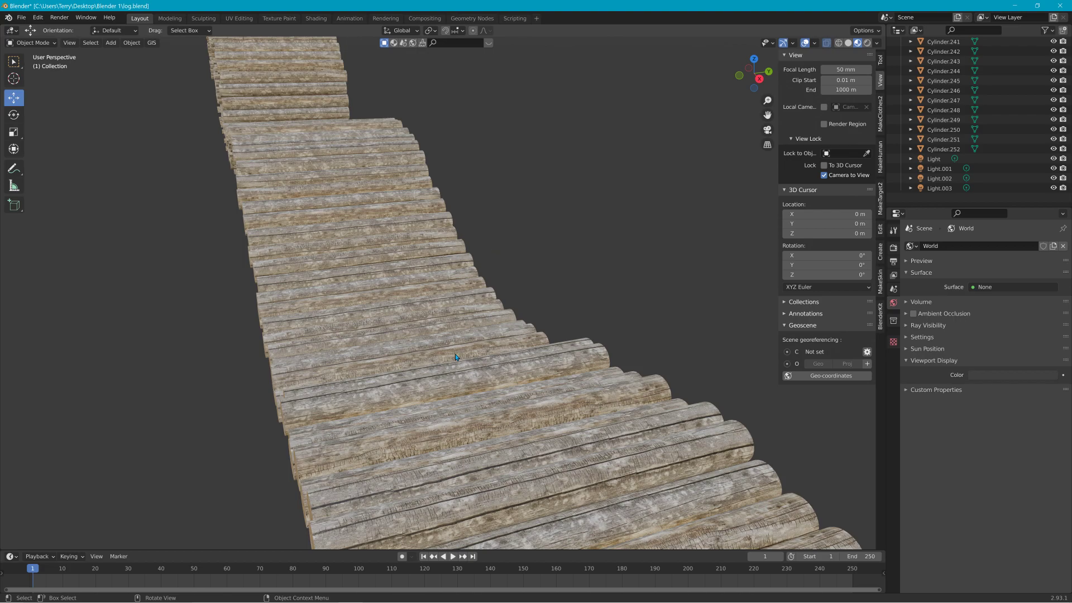
{"action": "scroll", "coordinate": [455, 357], "scroll_direction": "up", "scroll_amount": 4}
{"action": "middle_click_drag", "start_coordinate": [326, 357], "coordinate": [417, 384]}
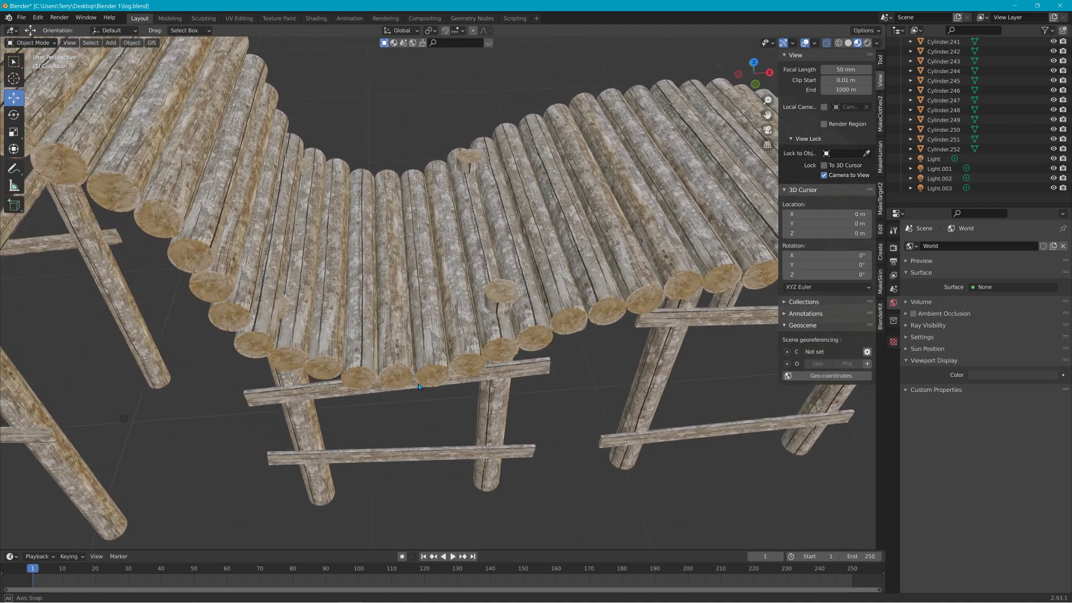
{"action": "left_click", "coordinate": [510, 295]}
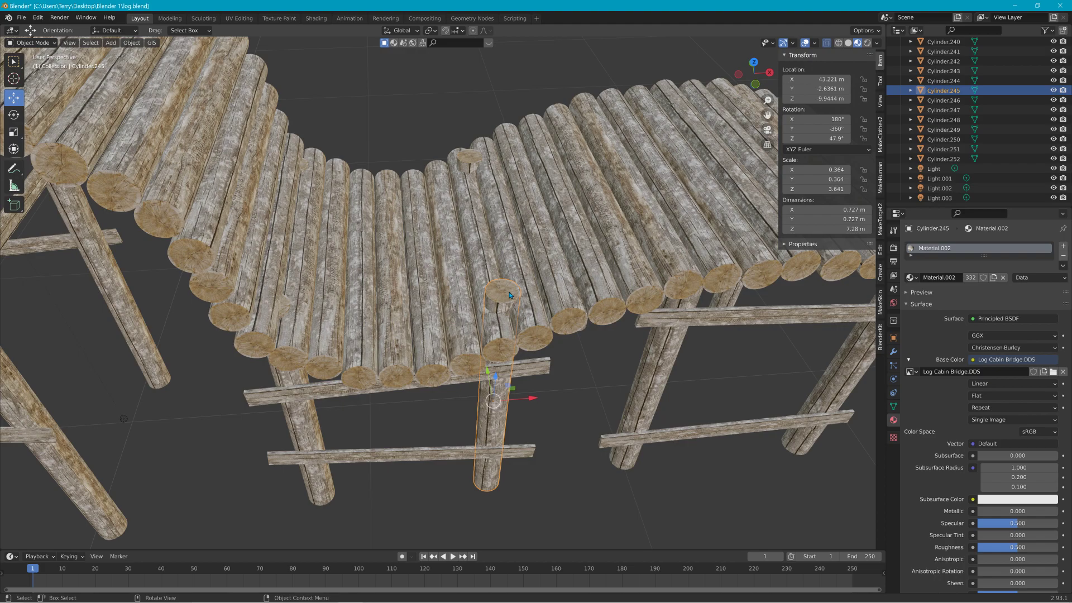
{"action": "left_click", "coordinate": [472, 167], "text": "shift"}
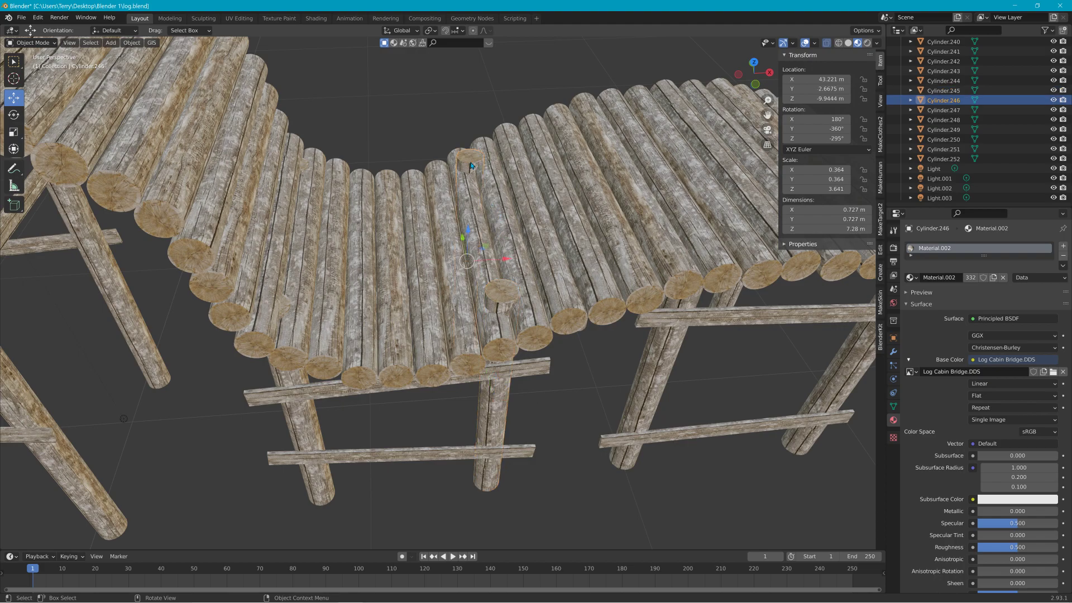
{"action": "left_click", "coordinate": [497, 300], "text": "shift"}
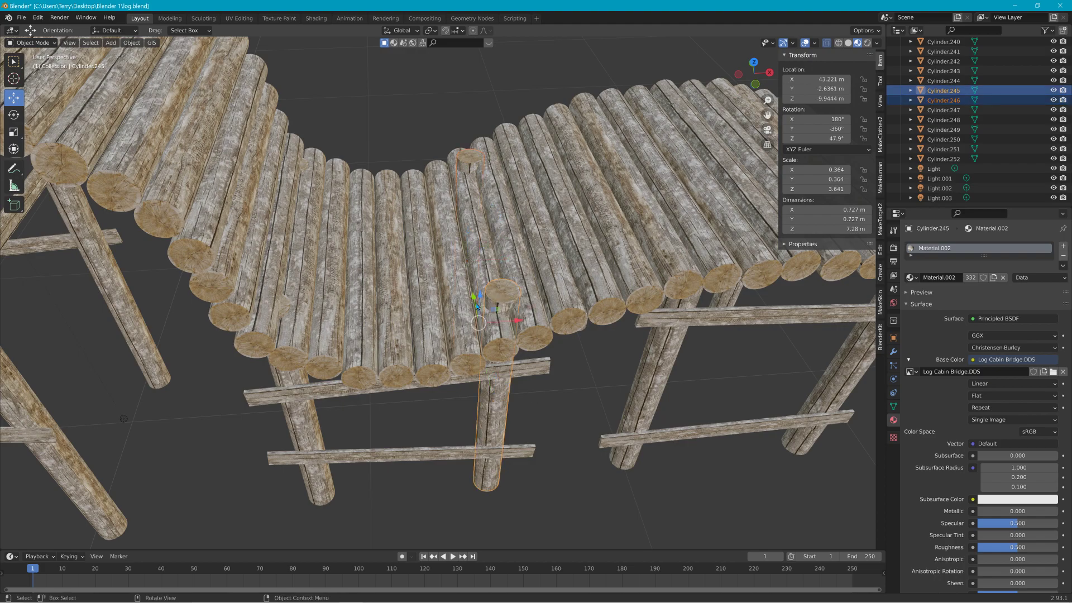
{"action": "left_click_drag", "start_coordinate": [481, 296], "coordinate": [484, 316]}
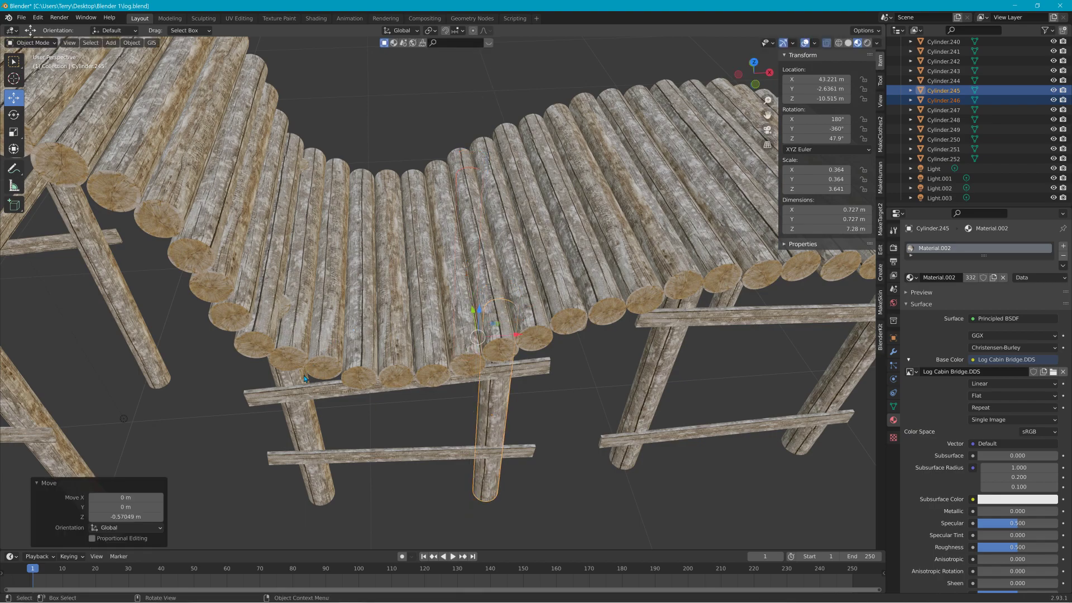
Step: Lower the other pair of posts of the support under the dip by about 0.16 m along Z
{"action": "left_click", "coordinate": [291, 393]}
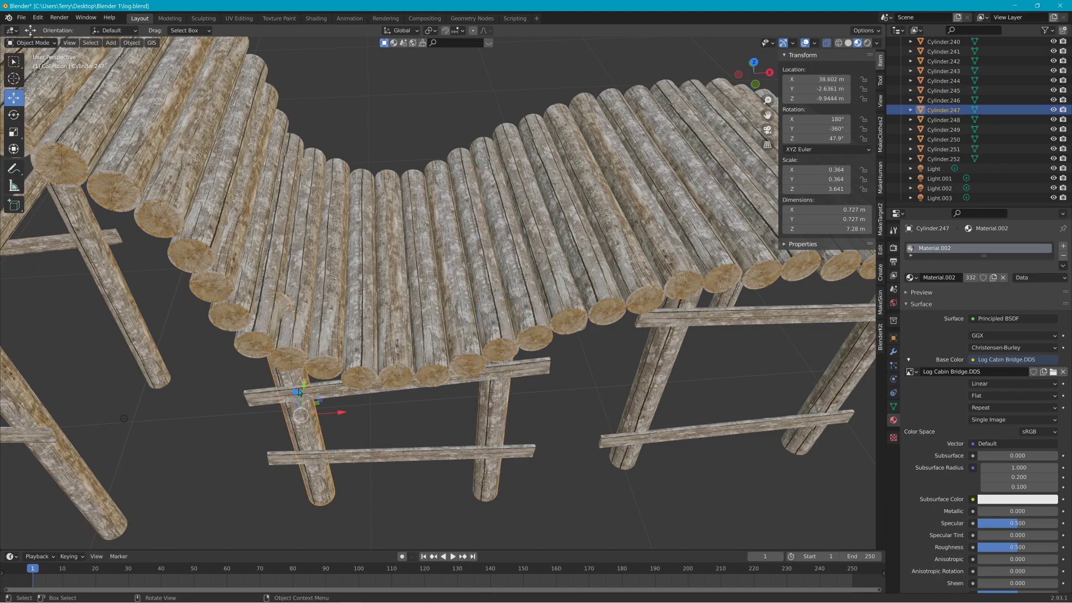
{"action": "left_click", "coordinate": [306, 170], "text": "shift"}
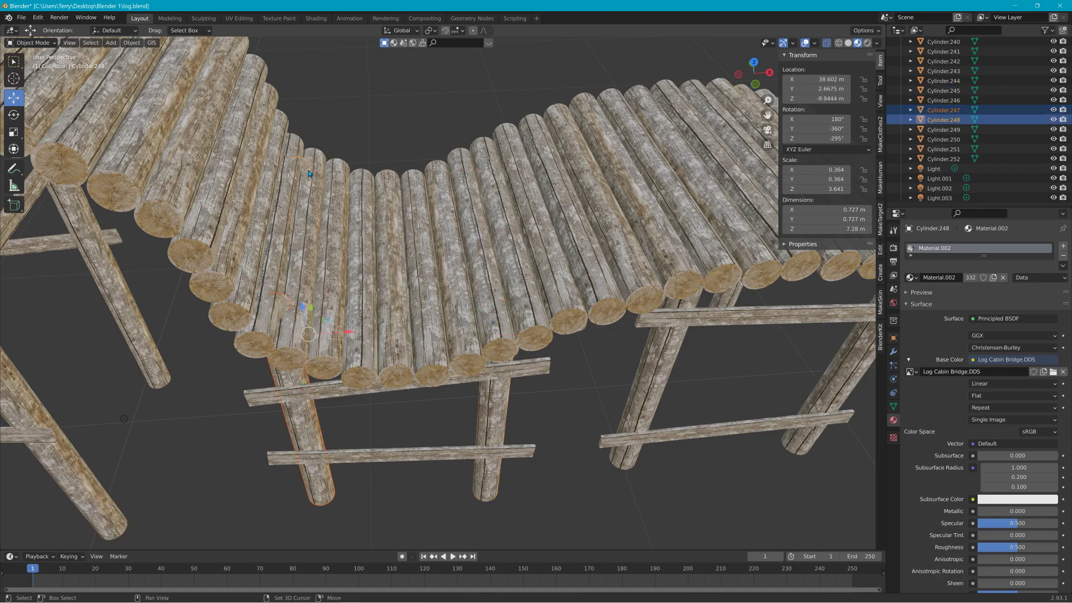
{"action": "left_click_drag", "start_coordinate": [302, 315], "coordinate": [302, 316]}
{"action": "scroll", "coordinate": [302, 315], "scroll_direction": "down", "scroll_amount": 6}
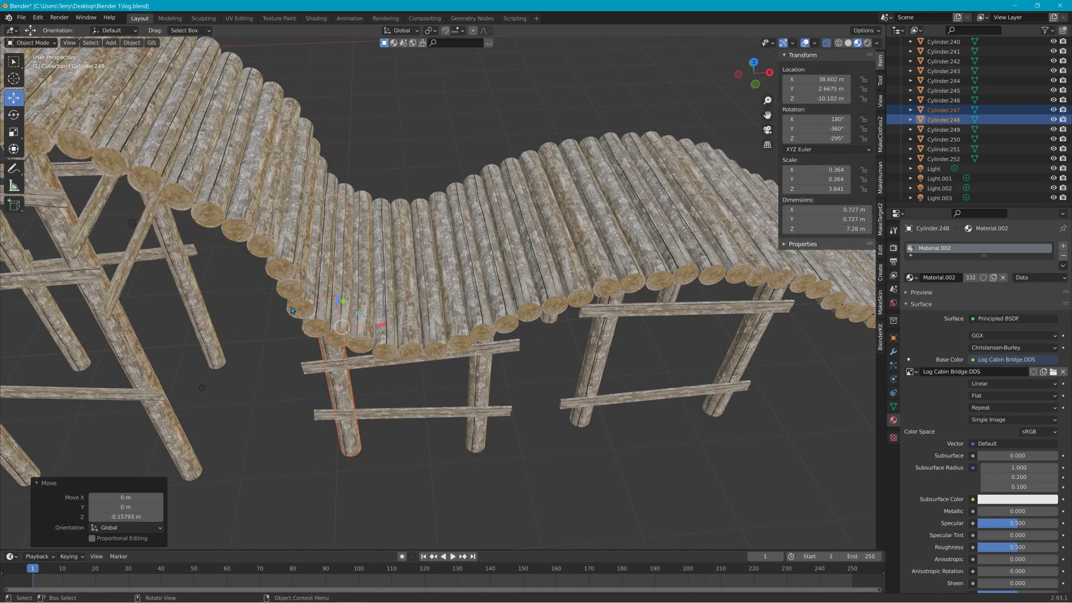
Step: Inspect the whole bridge deck and its supports from the high end and from the side
{"action": "middle_click_drag", "start_coordinate": [293, 311], "coordinate": [344, 260]}
{"action": "scroll", "coordinate": [395, 276], "scroll_direction": "down", "scroll_amount": 4}
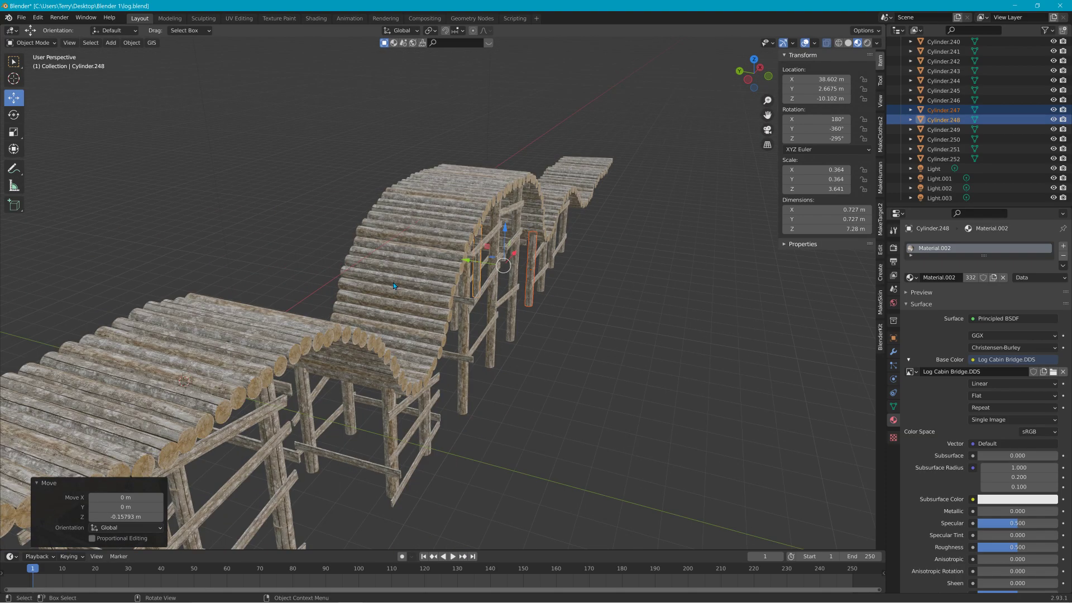
{"action": "scroll", "coordinate": [393, 283], "scroll_direction": "down", "scroll_amount": 3}
{"action": "middle_click_drag", "start_coordinate": [366, 315], "coordinate": [376, 334]}
{"action": "scroll", "coordinate": [399, 291], "scroll_direction": "down", "scroll_amount": 5}
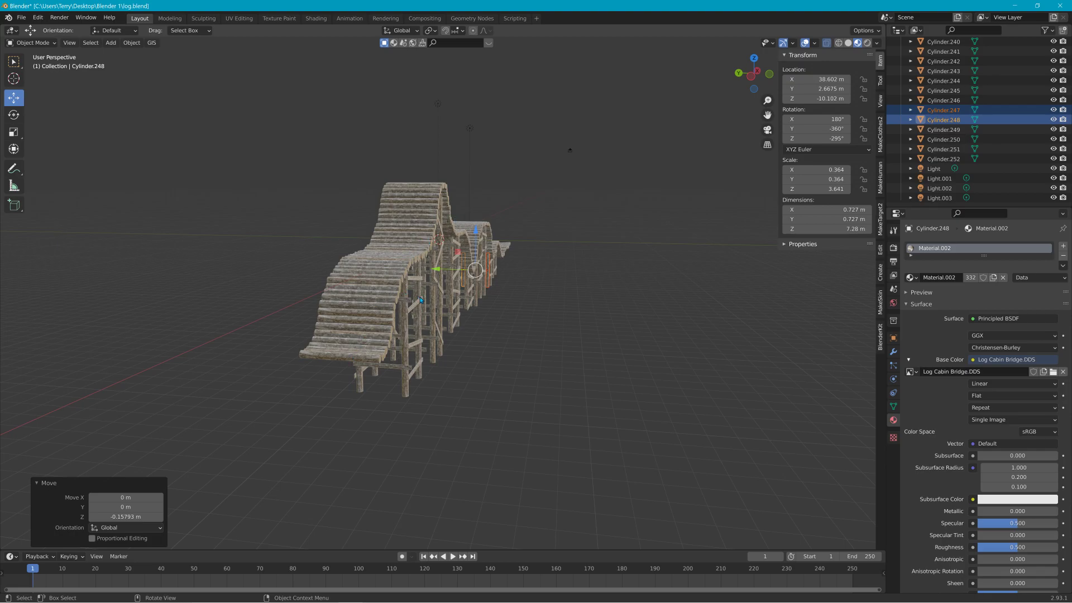
{"action": "scroll", "coordinate": [444, 312], "scroll_direction": "up", "scroll_amount": 5}
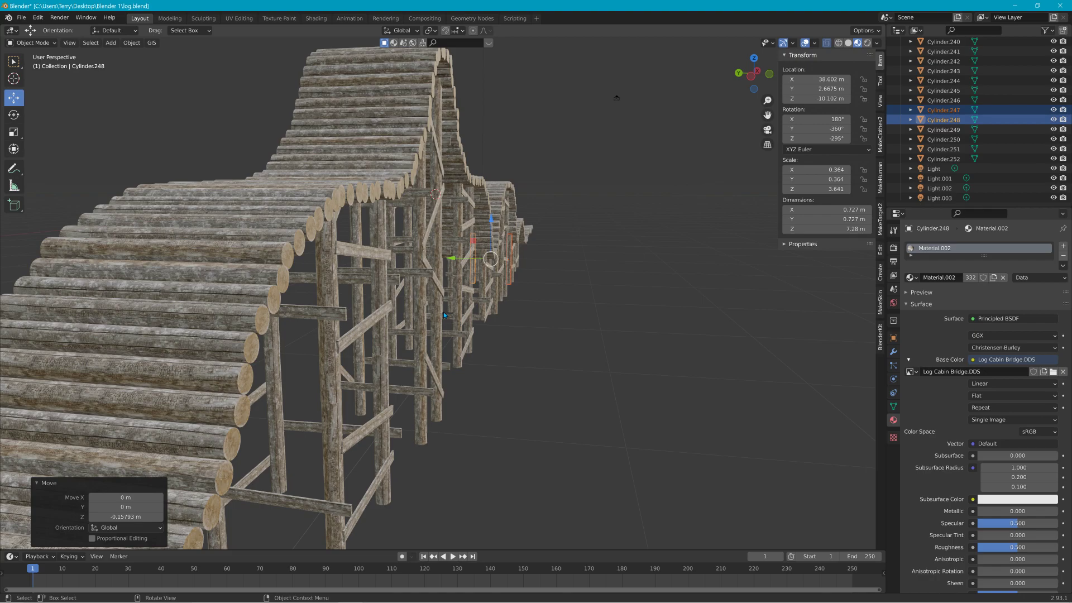
{"action": "scroll", "coordinate": [443, 313], "scroll_direction": "down", "scroll_amount": 5}
{"action": "middle_click_drag", "start_coordinate": [454, 317], "coordinate": [491, 334]}
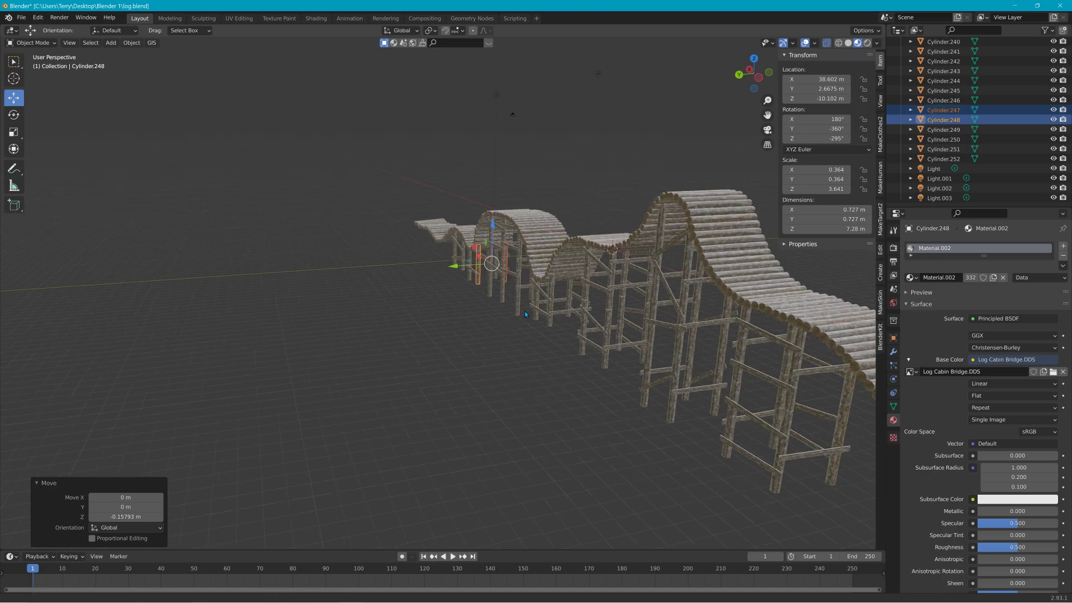